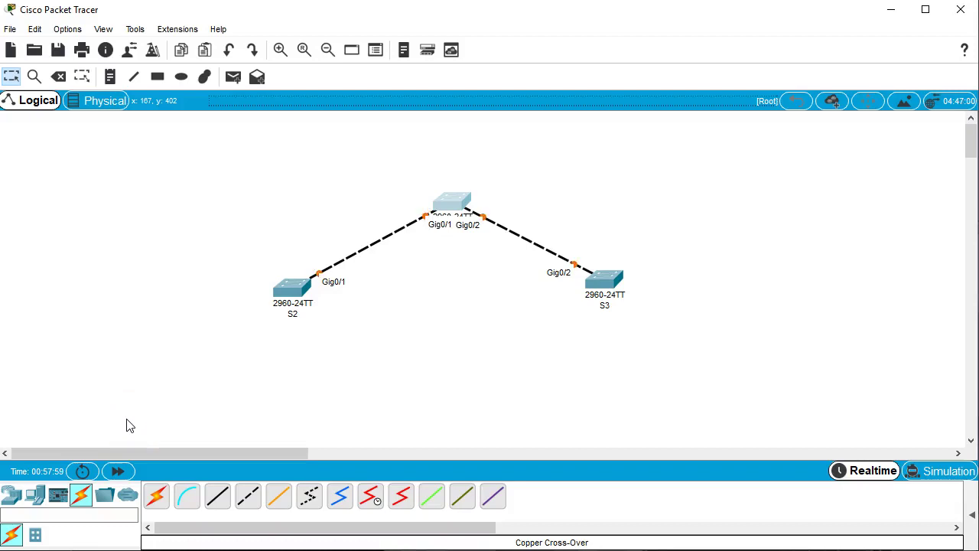
Fast-forward time so all links come up, then open S1's CLI beside the topology.
click(118, 470)
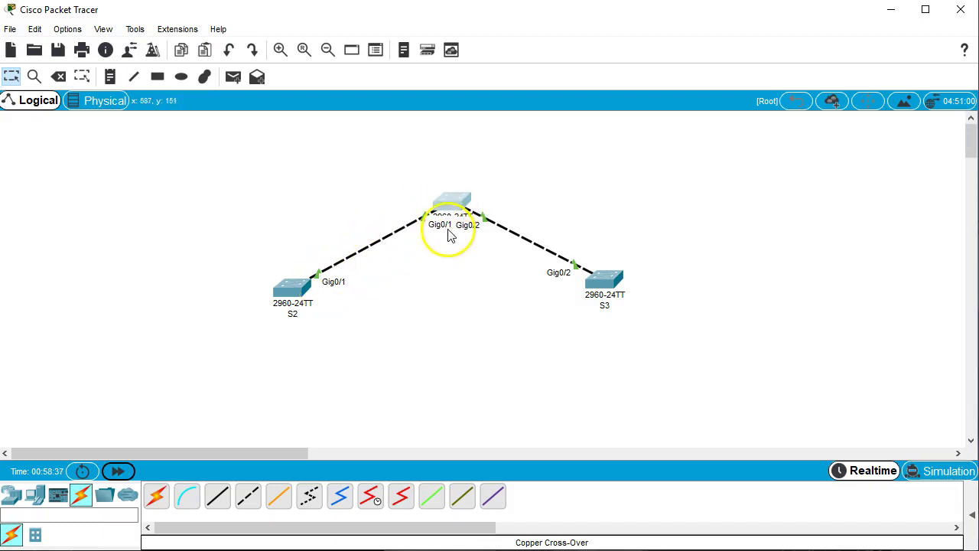
click(451, 207)
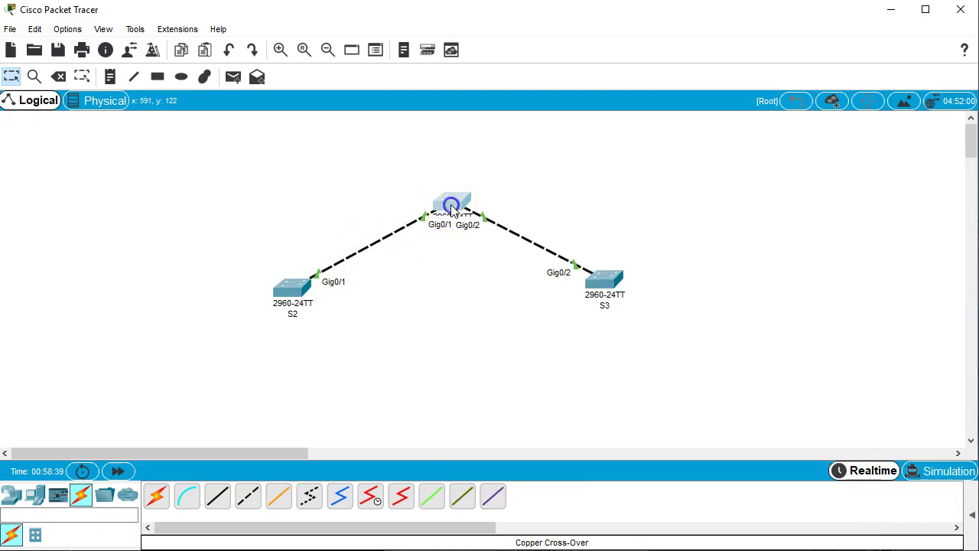
drag(356, 36, 726, 55)
Enter privileged mode on S1 with enable.
click(808, 273)
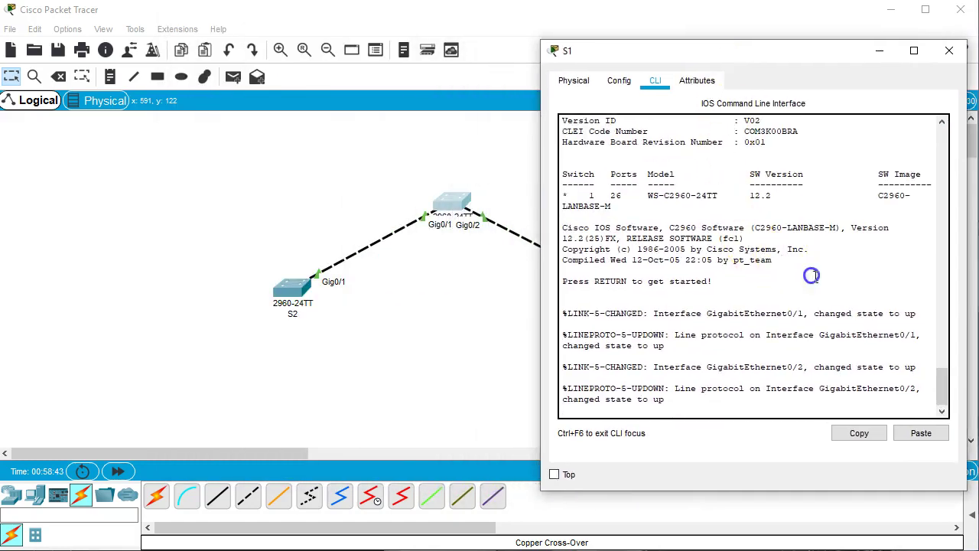
key(Return)
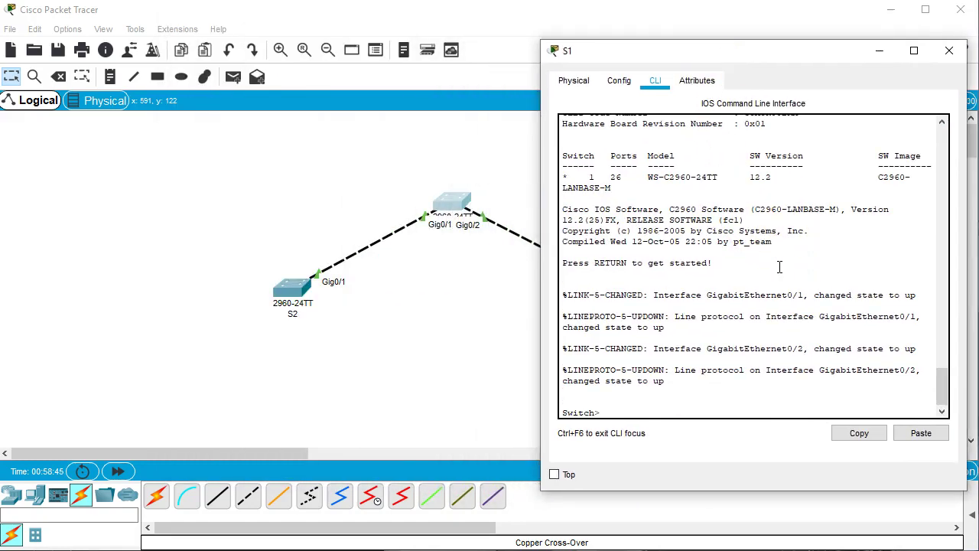
text(enable)
key(Return)
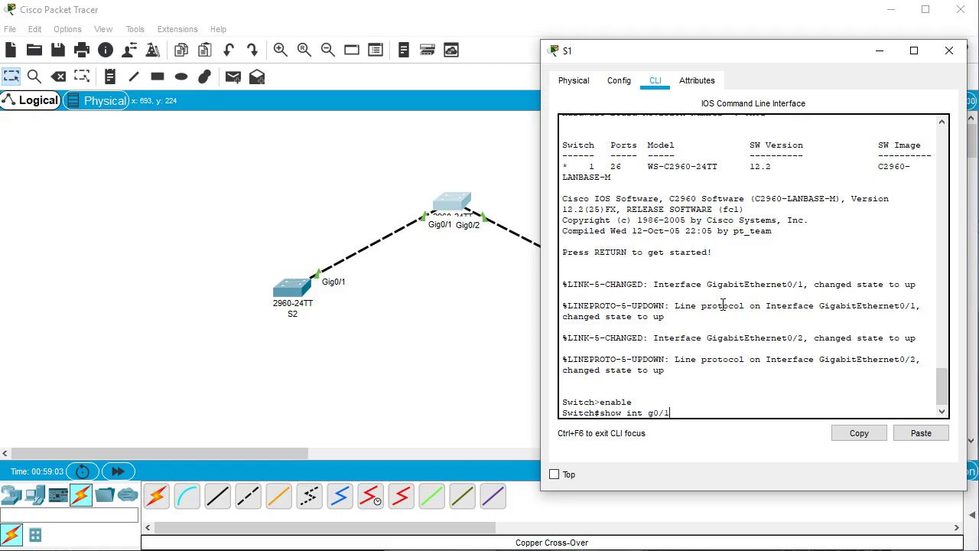
Show Gig0/1's switchport details, noting it operates as static access.
text(t)
key(Tab)
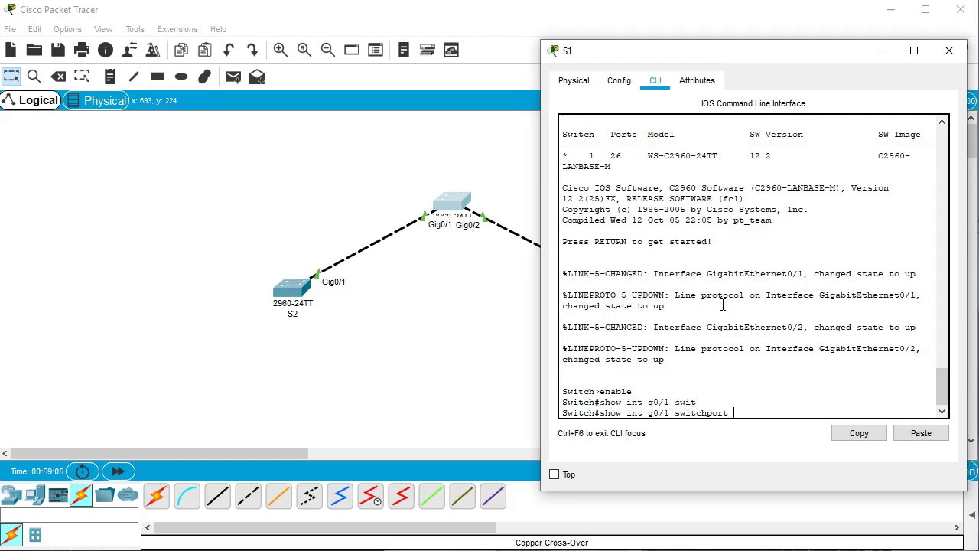
key(Return)
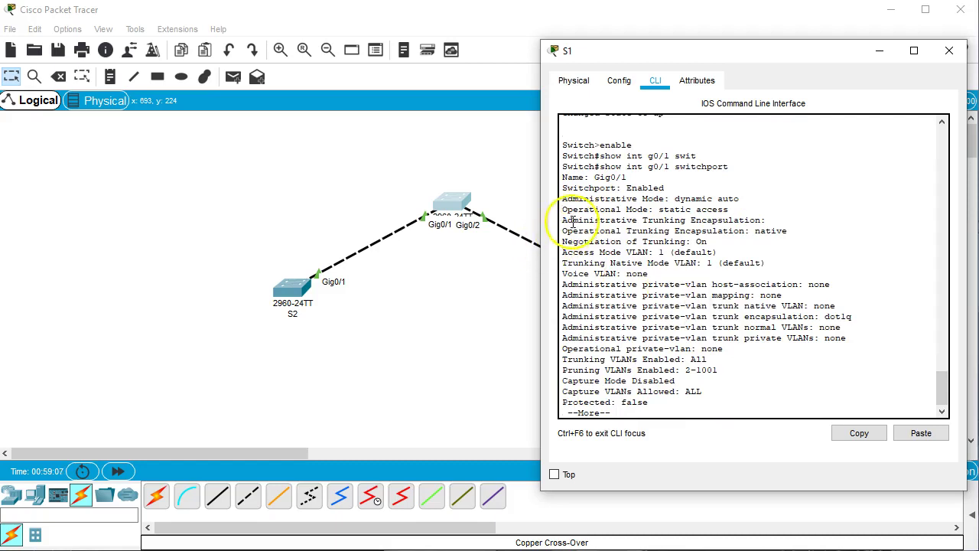
drag(564, 209, 750, 212)
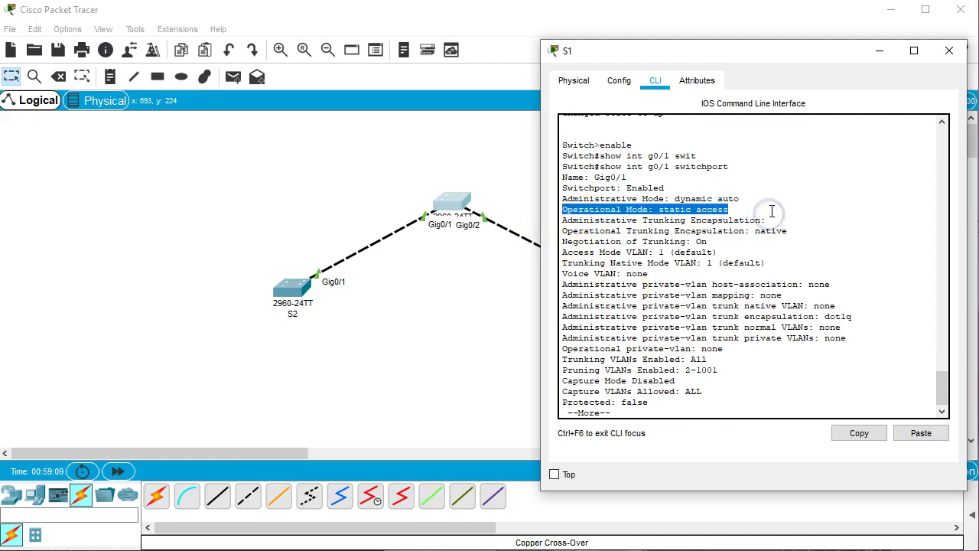
click(771, 210)
key(space)
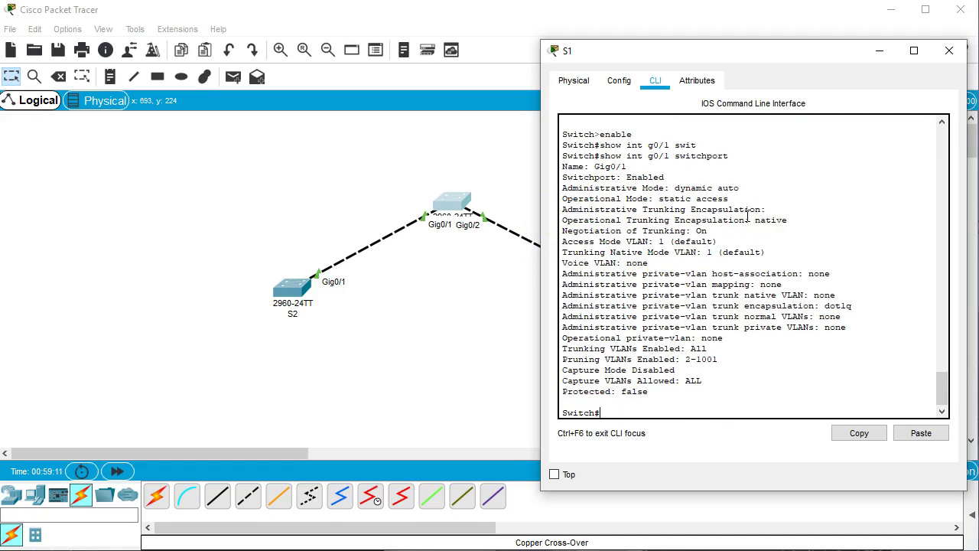
Show Gig0/2's switchport details, confirming dynamic auto operating as static access.
key(Up)
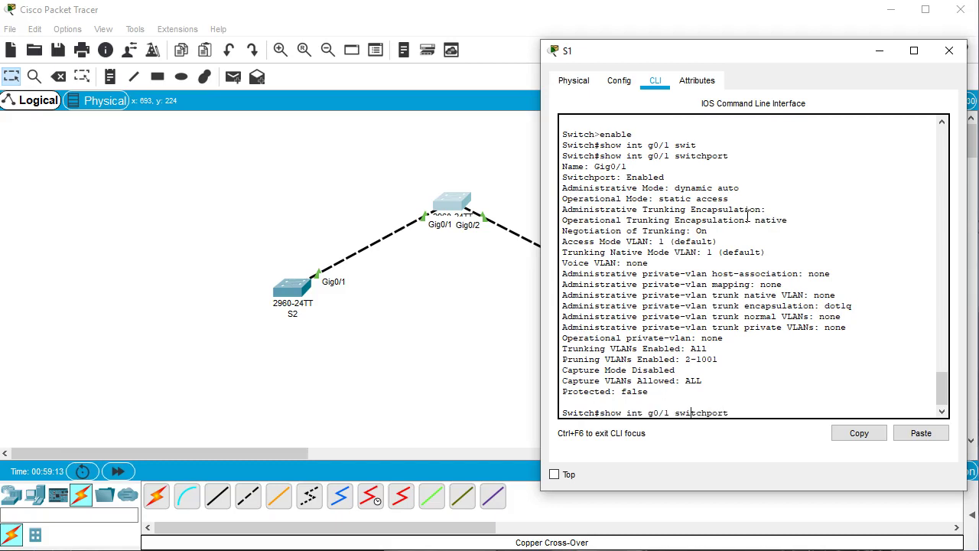
key(Left)
key(Left)
key(Left)
key(Left)
key(Left)
key(Left)
key(Left)
key(Left)
key(Left)
key(Left)
key(Left)
key(BackSpace)
text(2)
key(Return)
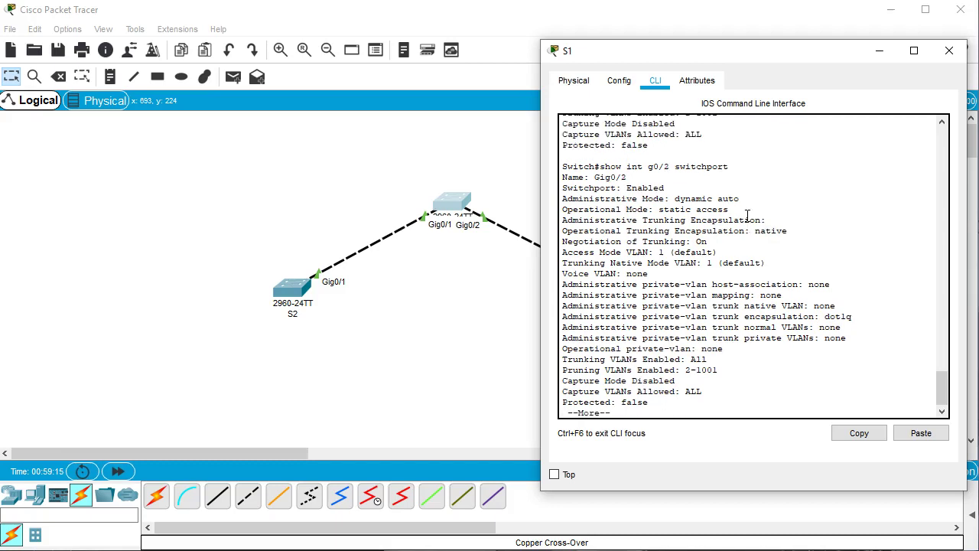
drag(563, 208, 758, 210)
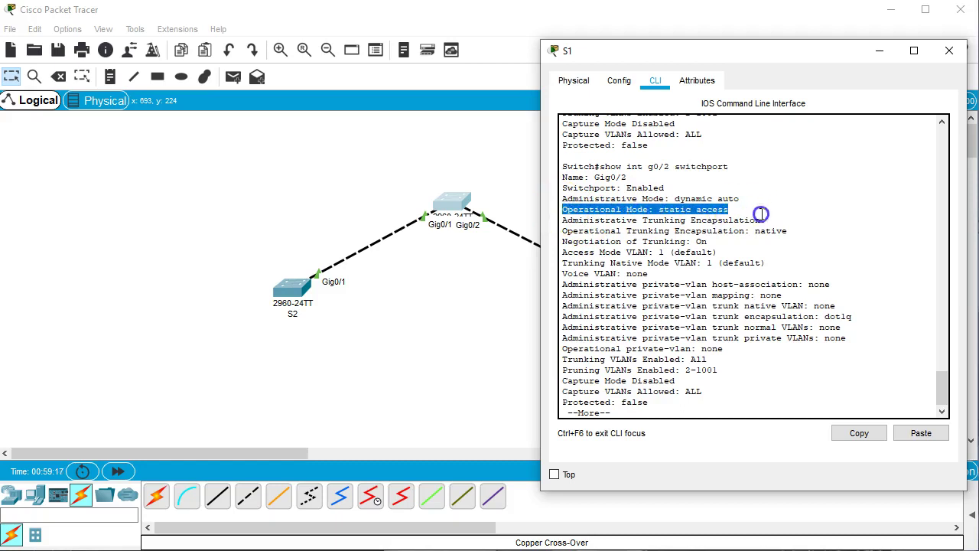
click(763, 209)
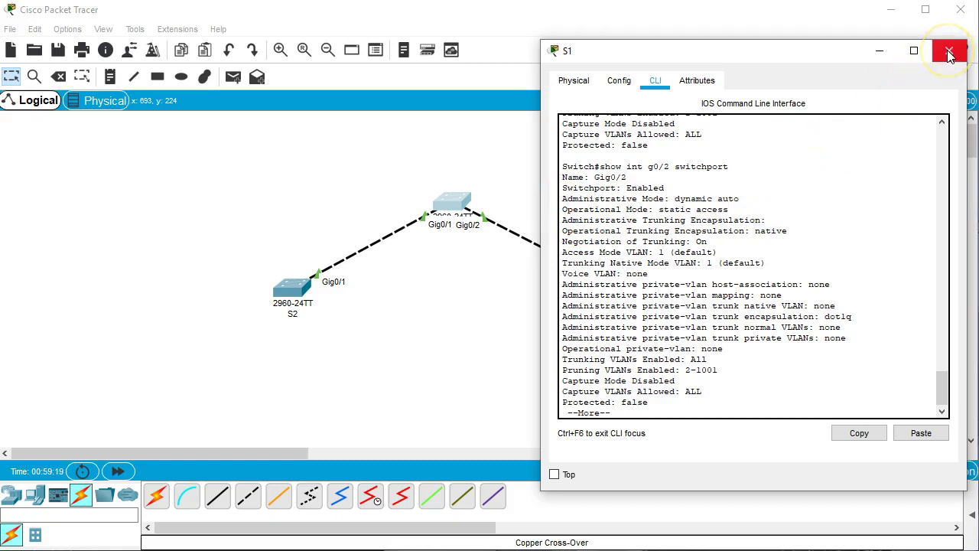
click(802, 219)
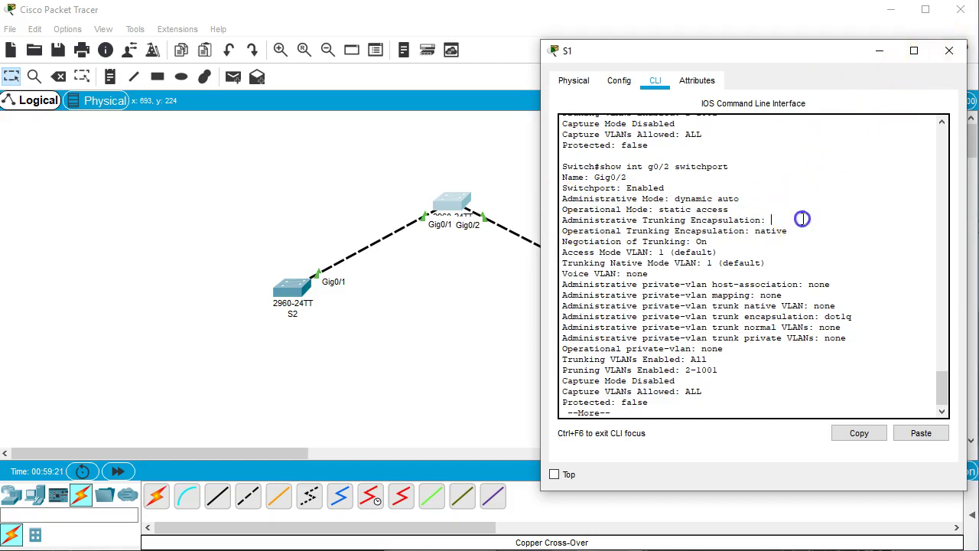
Enter S1's Gig0/1 interface configuration with conf t and int g0/1.
key(space)
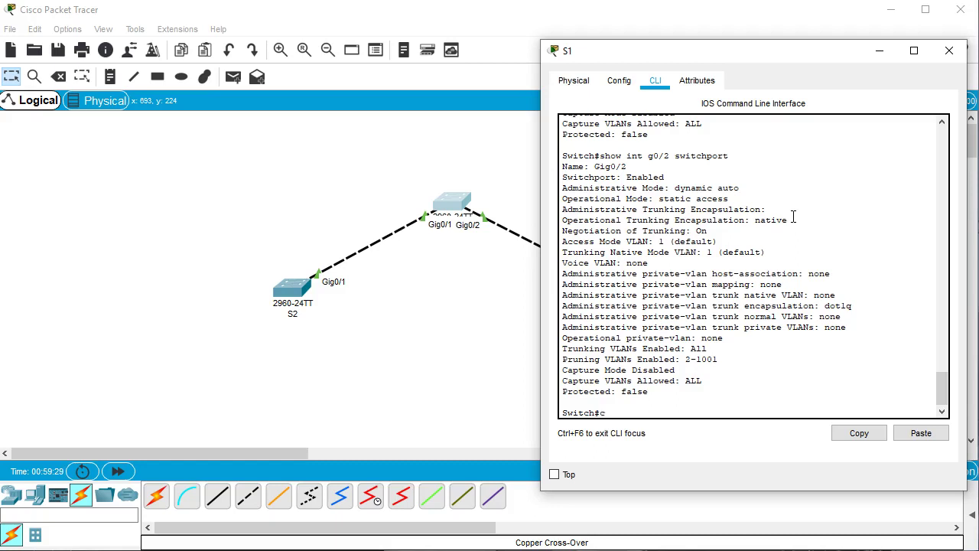
text(conf t)
key(Return)
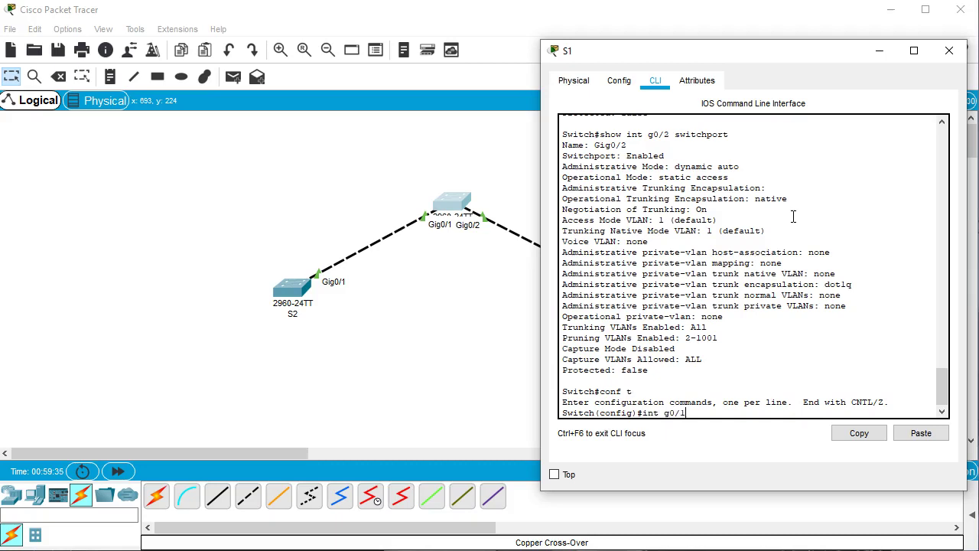
text(int g0/1)
key(Return)
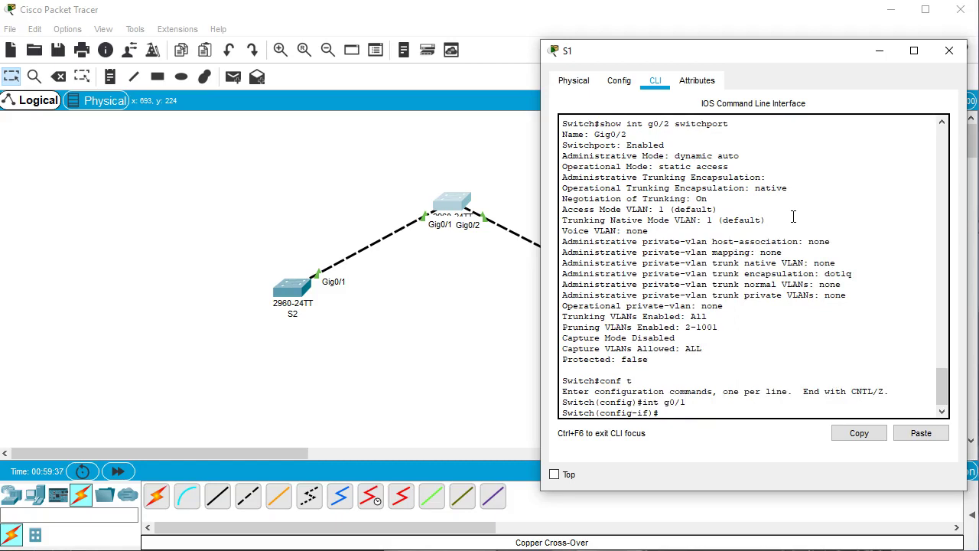
List the switchport mode options: access, dynamic and trunk.
text(swi)
key(Tab)
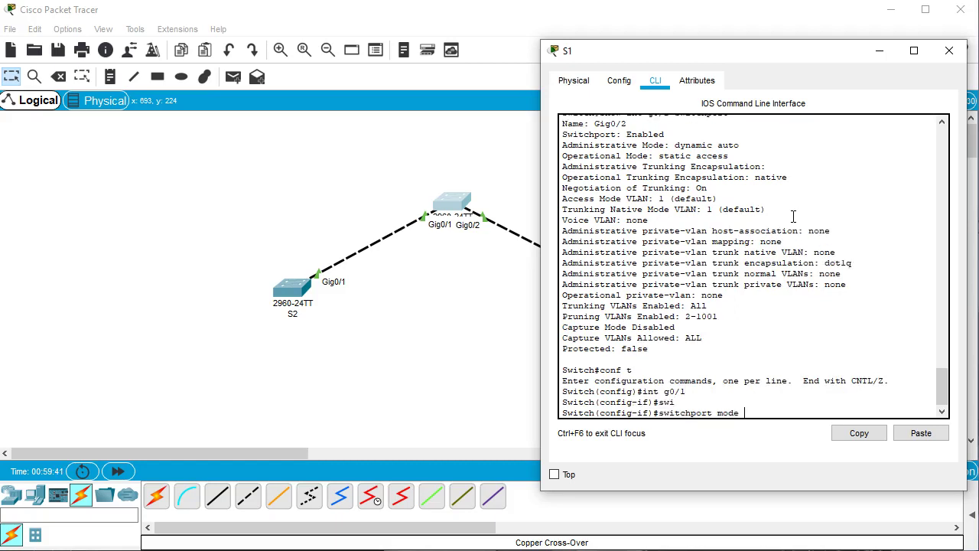
text(mode ?)
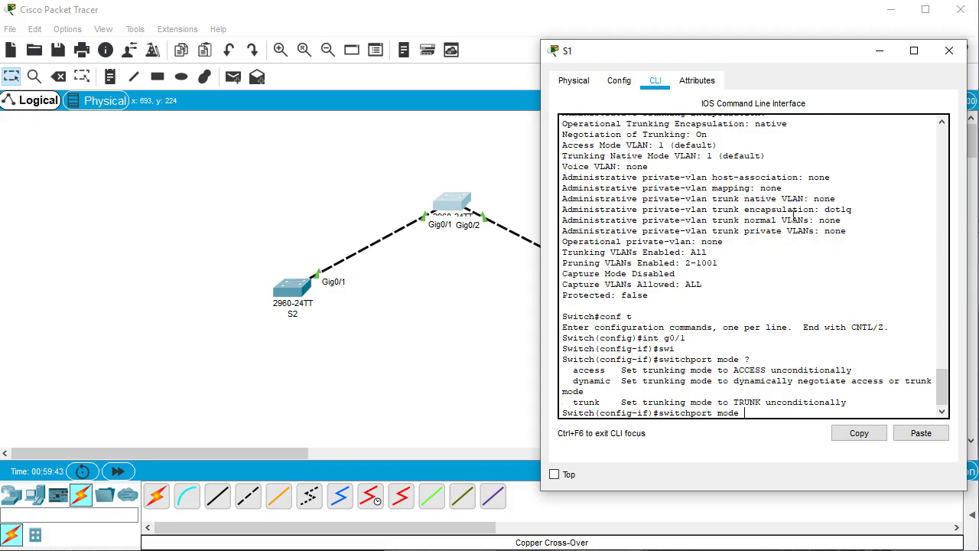
drag(573, 371, 614, 374)
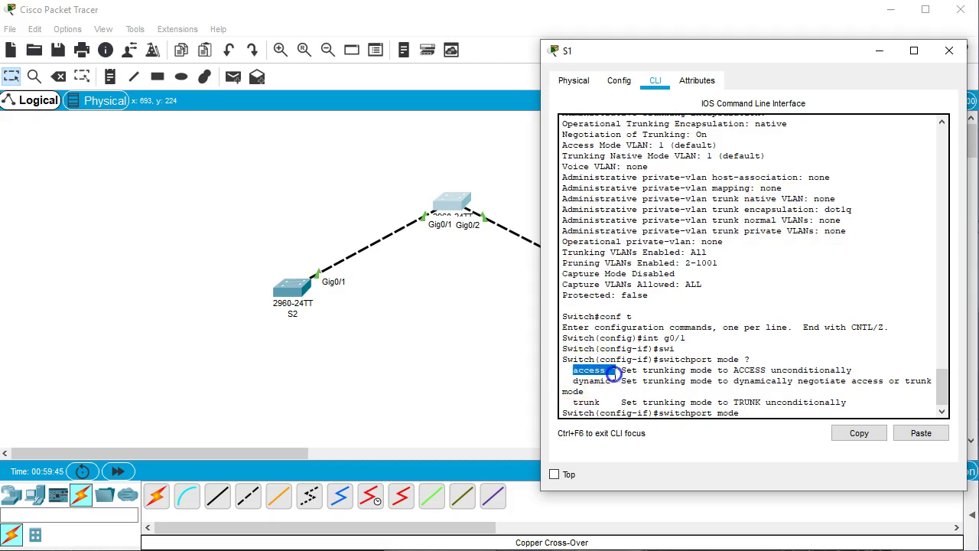
drag(573, 402, 605, 403)
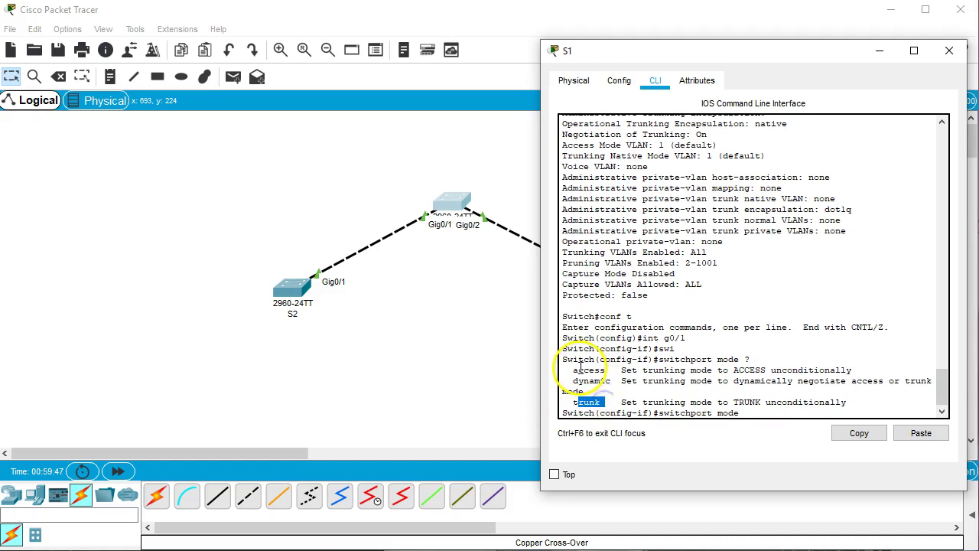
drag(573, 370, 604, 369)
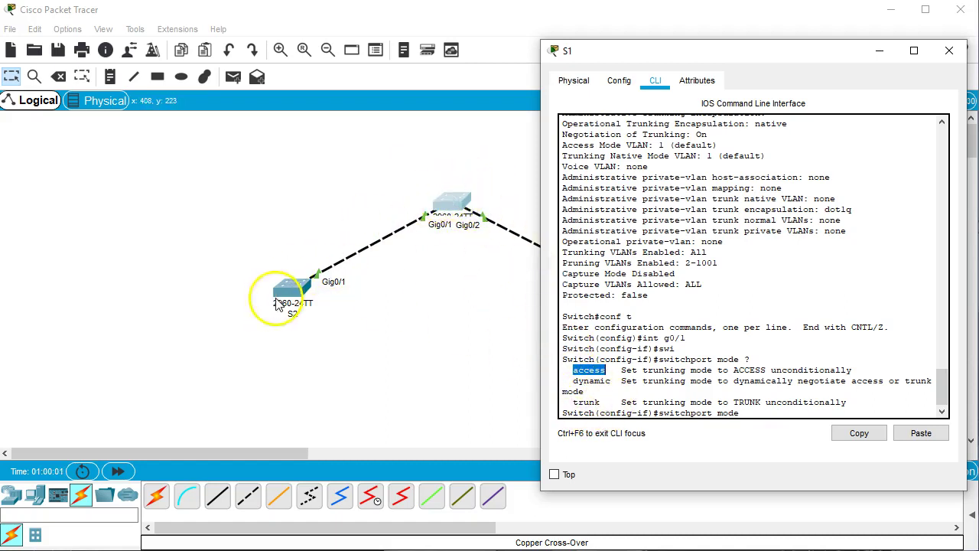
click(577, 382)
drag(573, 380, 612, 381)
click(779, 304)
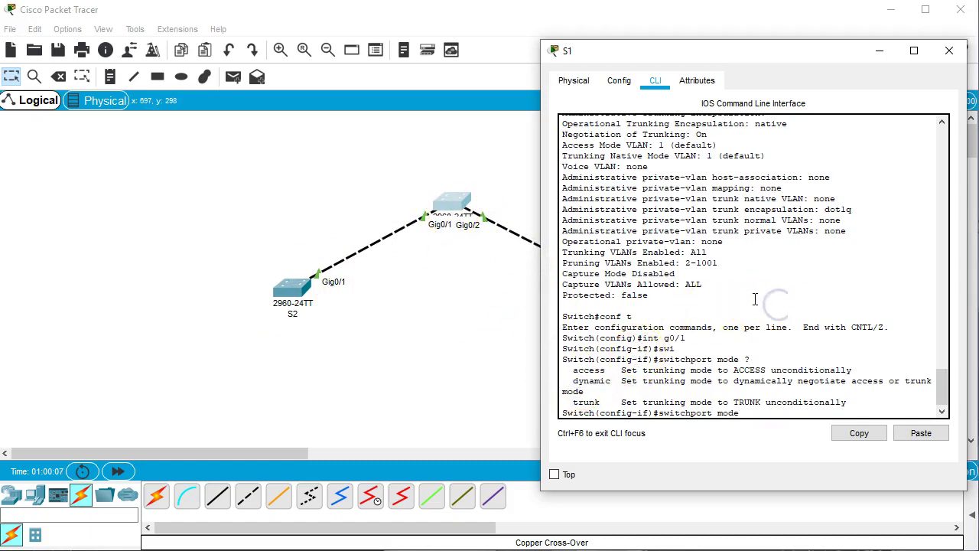
Review the auto and desirable options, then set Gig0/1 to switchport mode dynamic auto.
text(dy)
key(Tab)
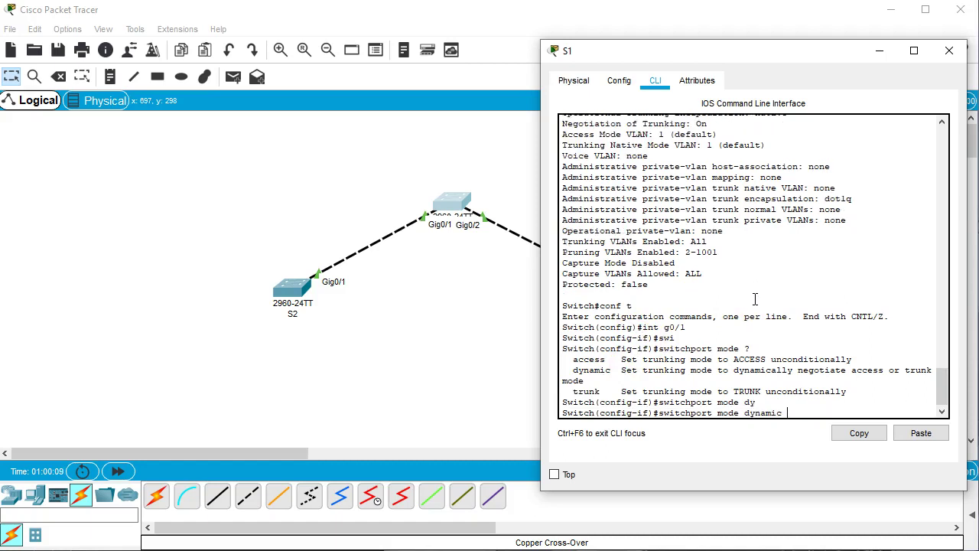
text(?)
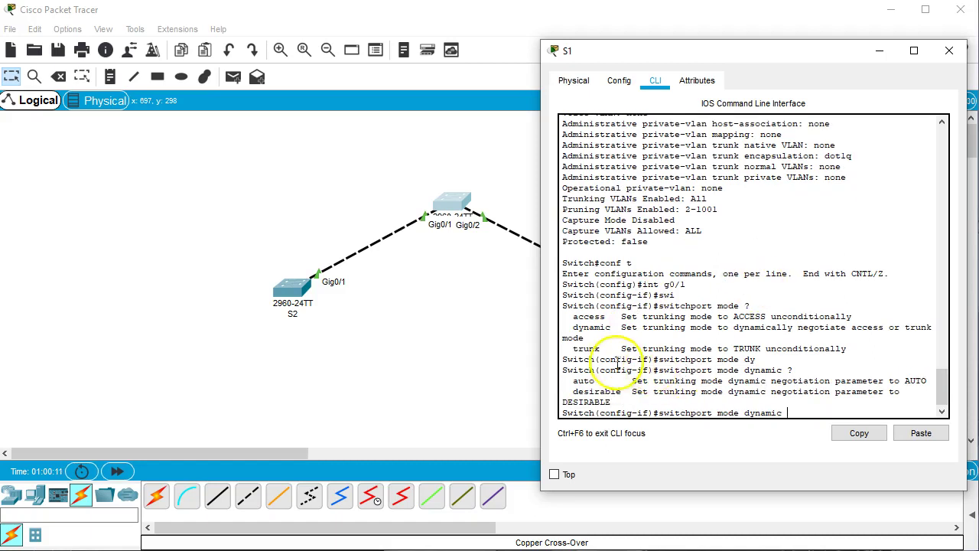
double_click(586, 377)
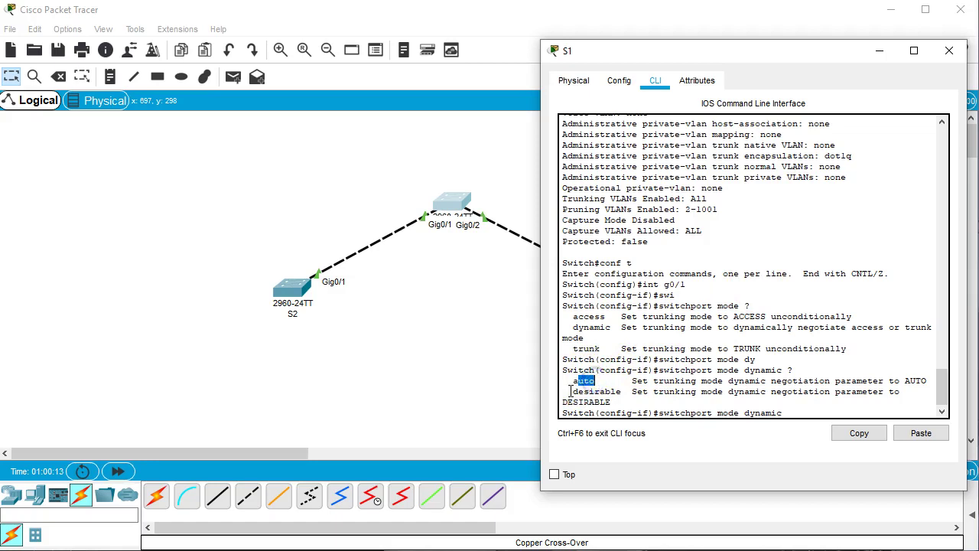
double_click(576, 391)
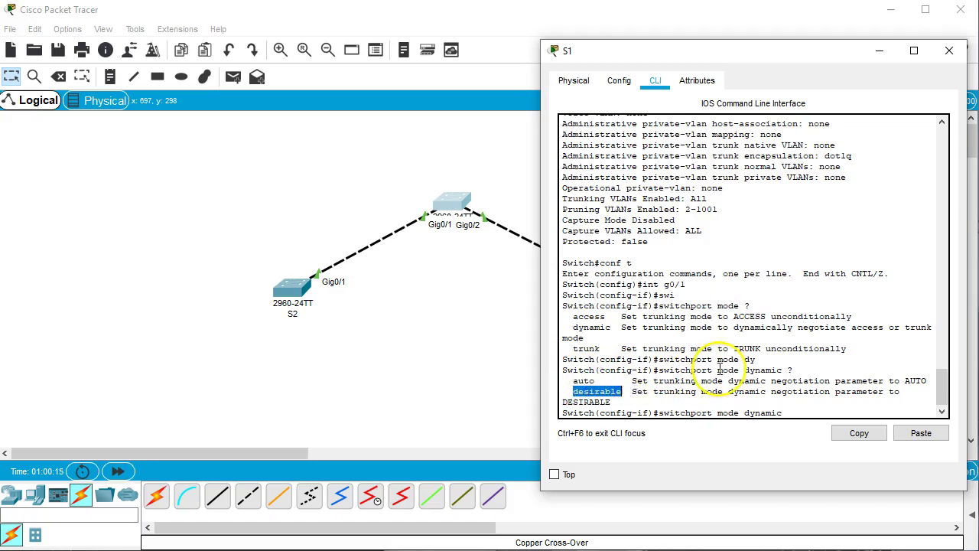
click(764, 372)
drag(798, 389, 808, 398)
click(811, 404)
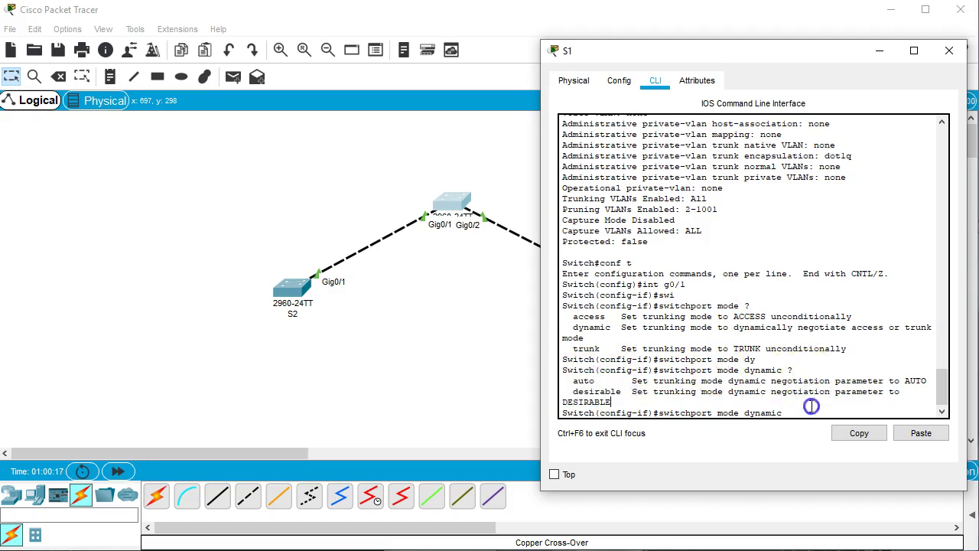
key(Return)
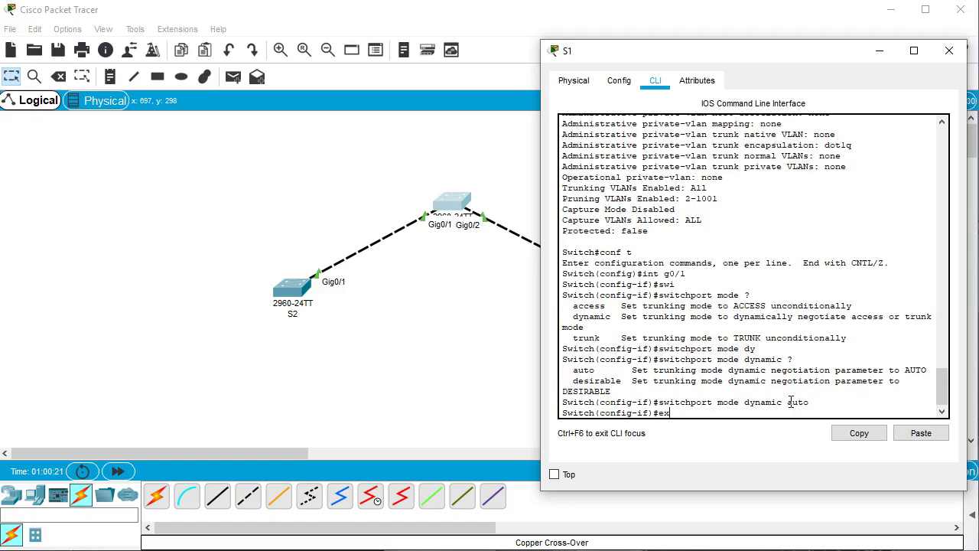
Set S1's Gig0/2 to switchport mode dynamic desirable.
text(exit)
key(Return)
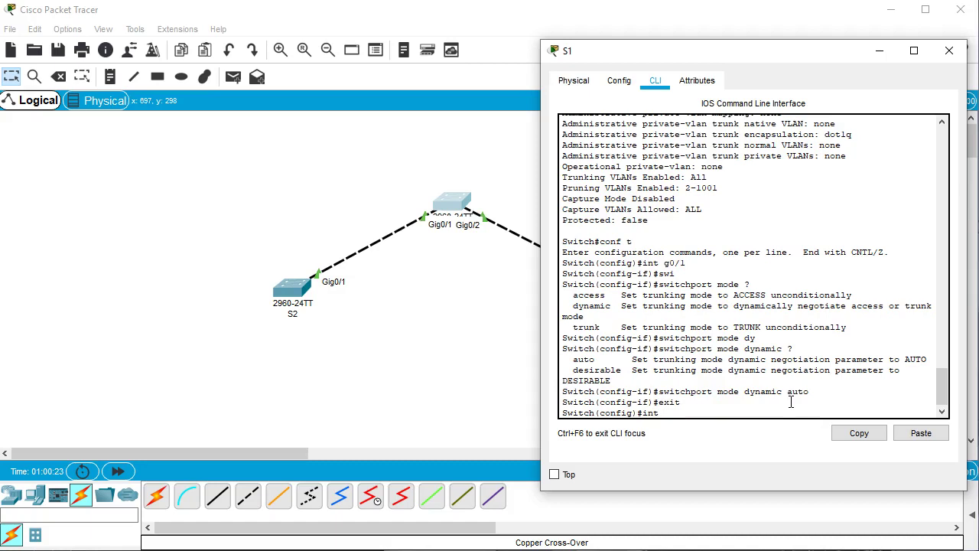
text(int g0/2)
key(Return)
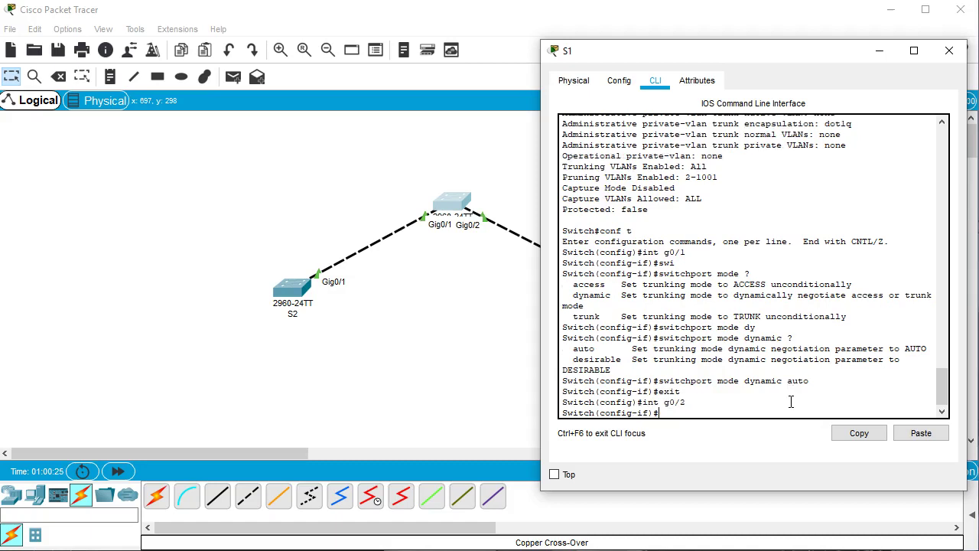
text(swi)
key(Tab)
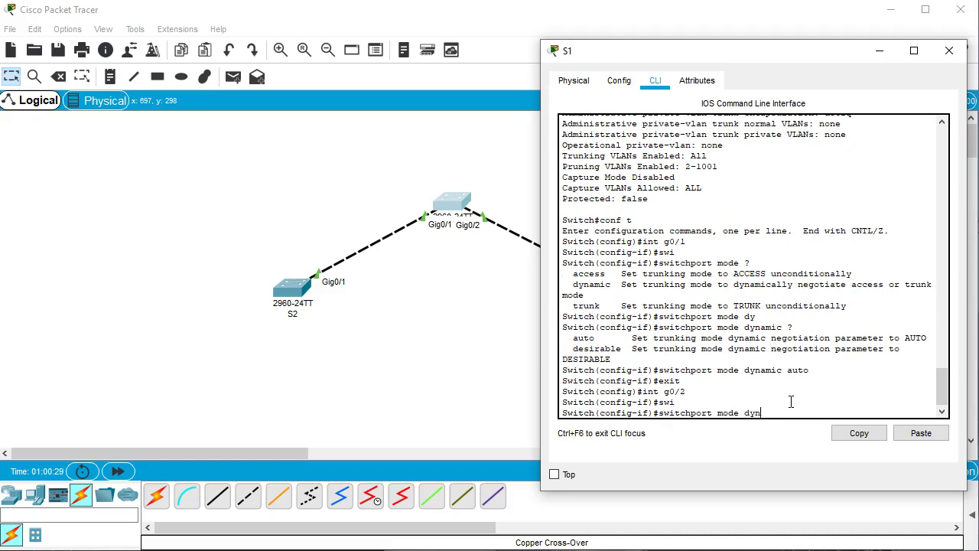
text(mode dynamic des)
key(Tab)
key(Return)
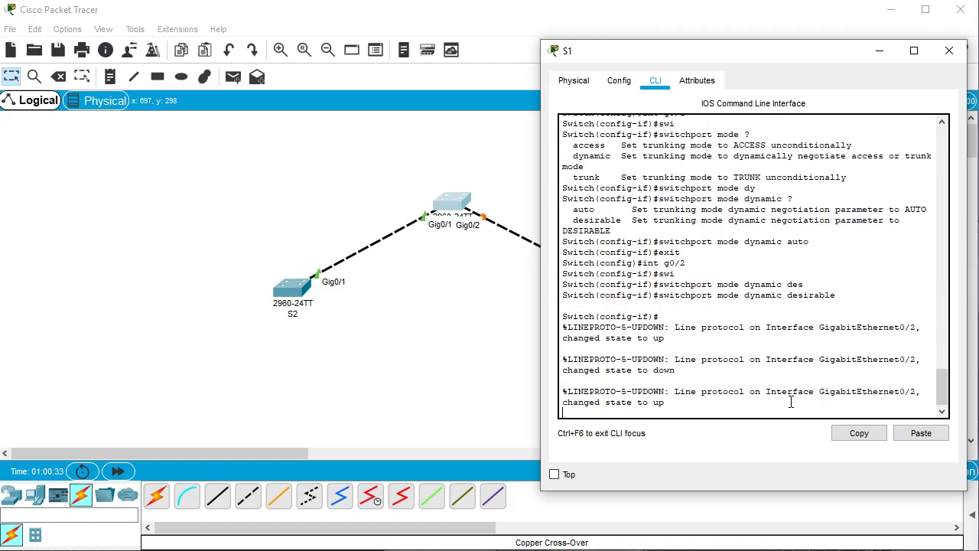
key(Return)
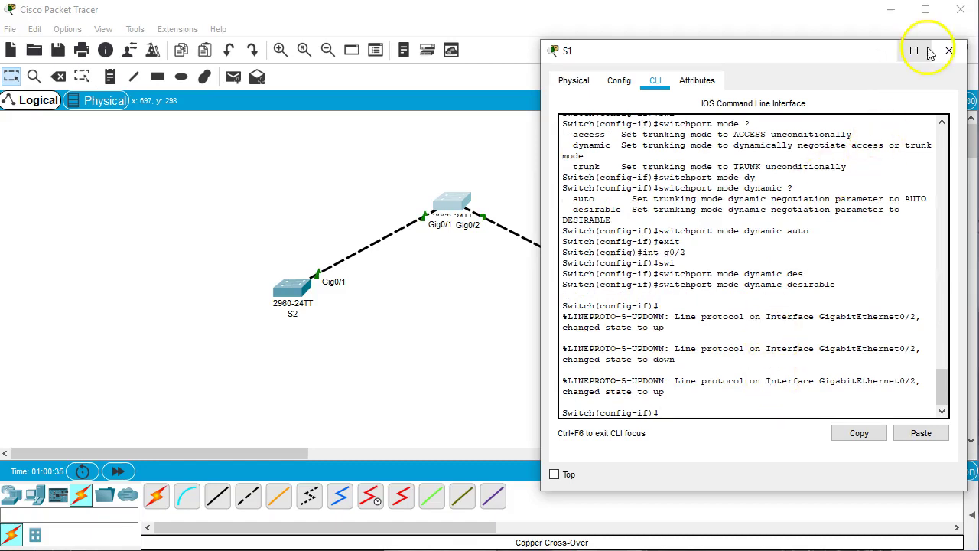
Close S1's window and fast-forward time until its links turn green.
click(948, 51)
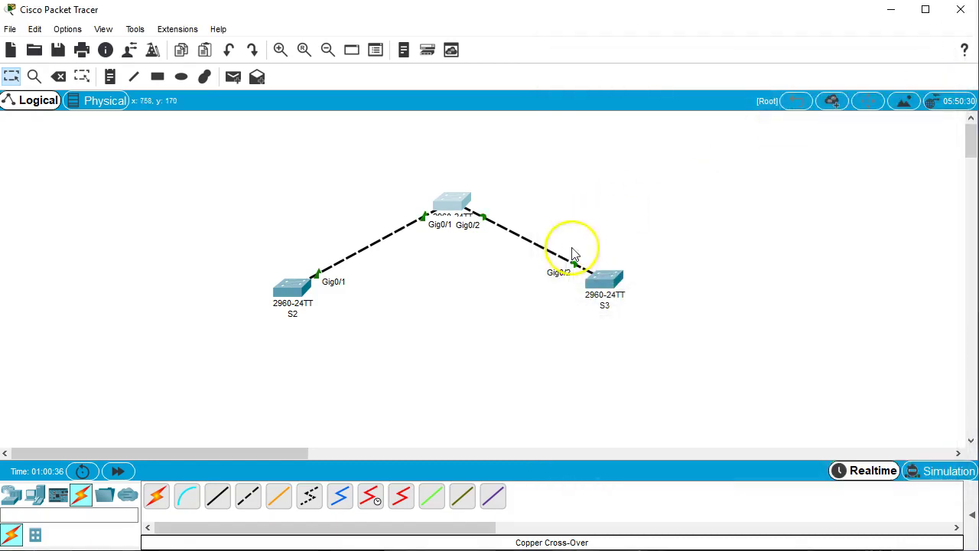
click(119, 470)
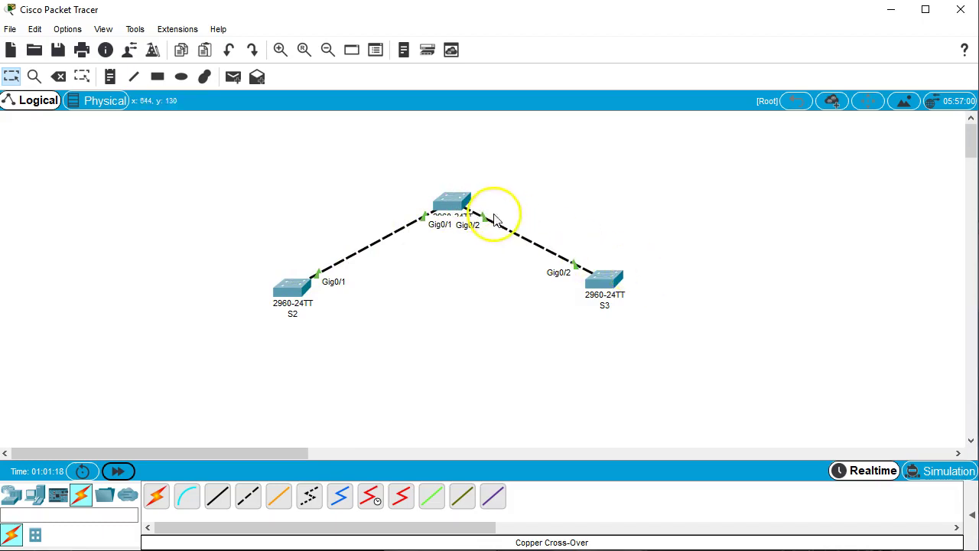
click(300, 295)
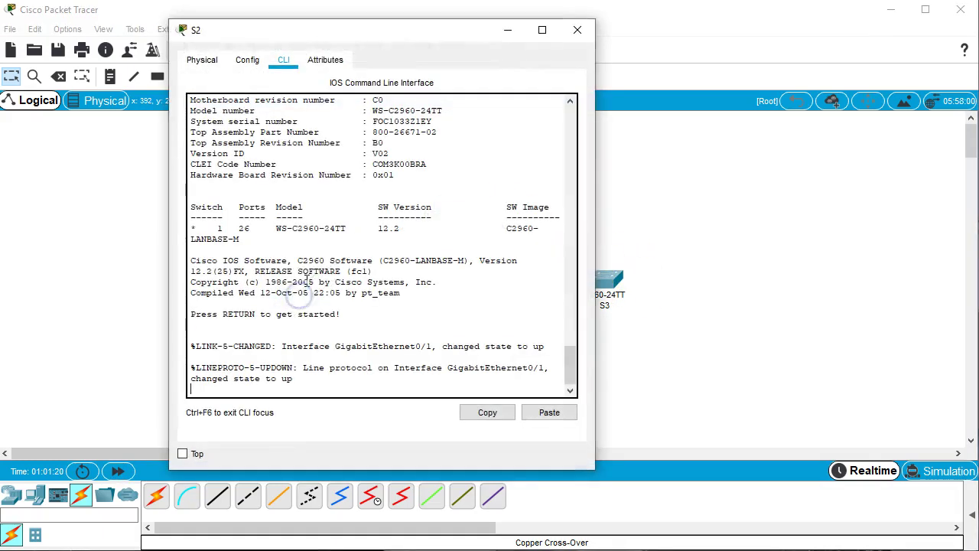
click(417, 233)
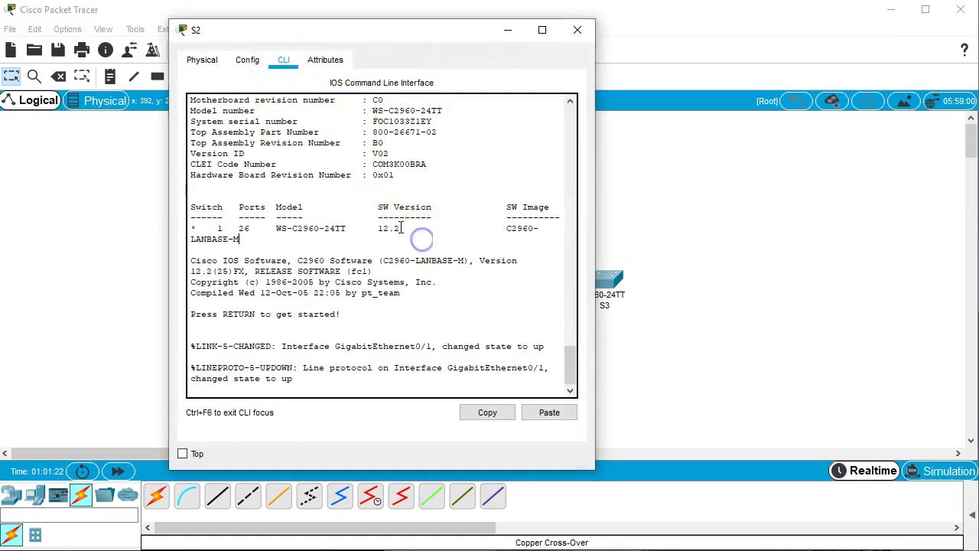
key(Return)
text(en)
key(Return)
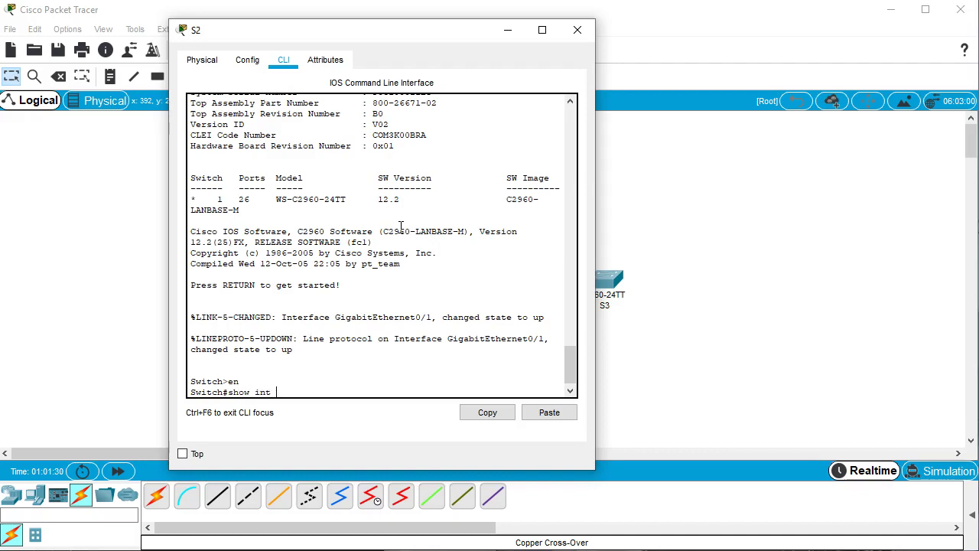
drag(328, 33, 624, 42)
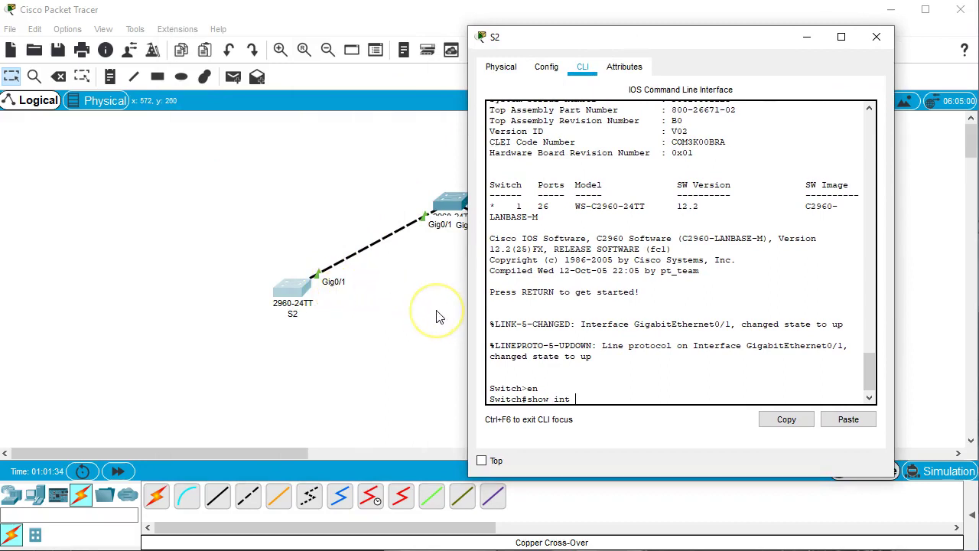
text(g0/1 swi)
key(Tab)
key(Return)
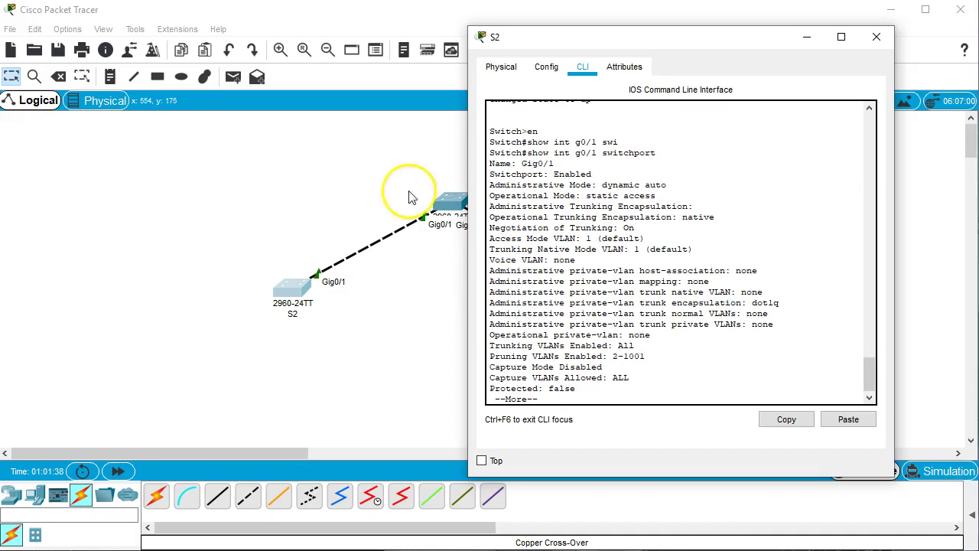
drag(488, 195, 665, 199)
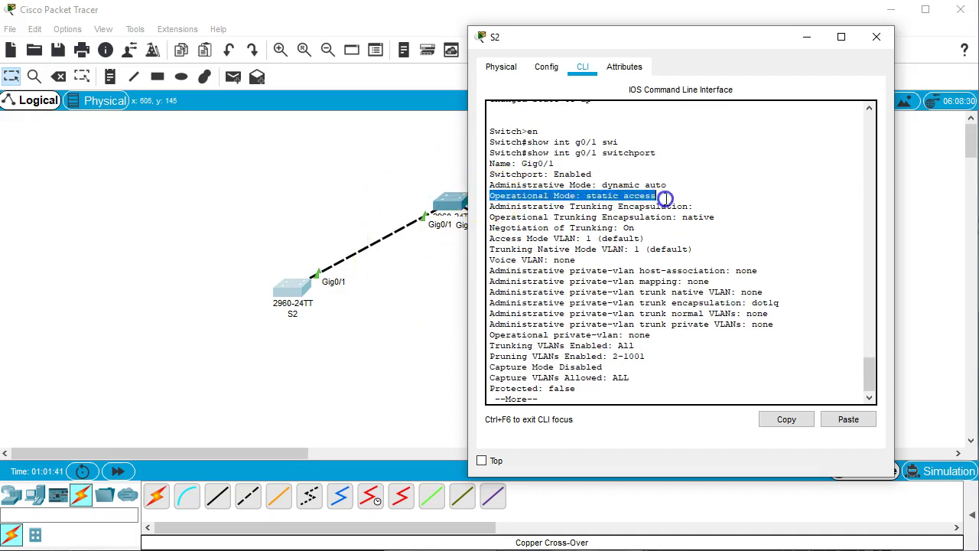
click(877, 38)
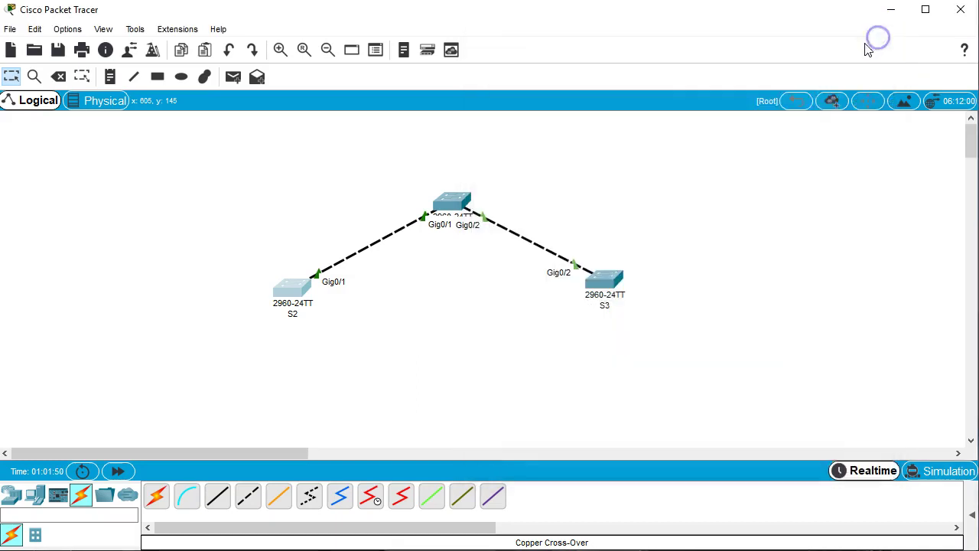
Open S3's CLI and enter privileged mode with enable.
click(606, 284)
click(442, 284)
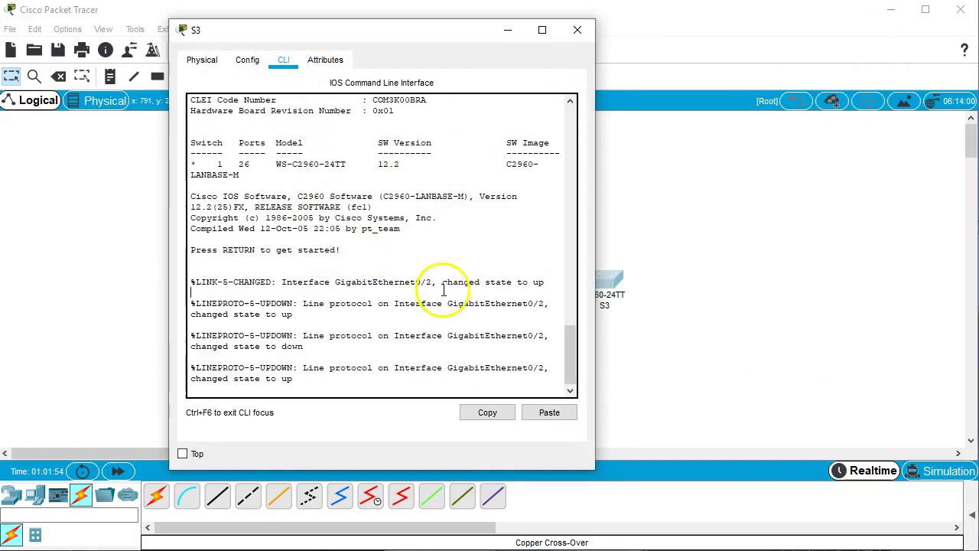
key(Return)
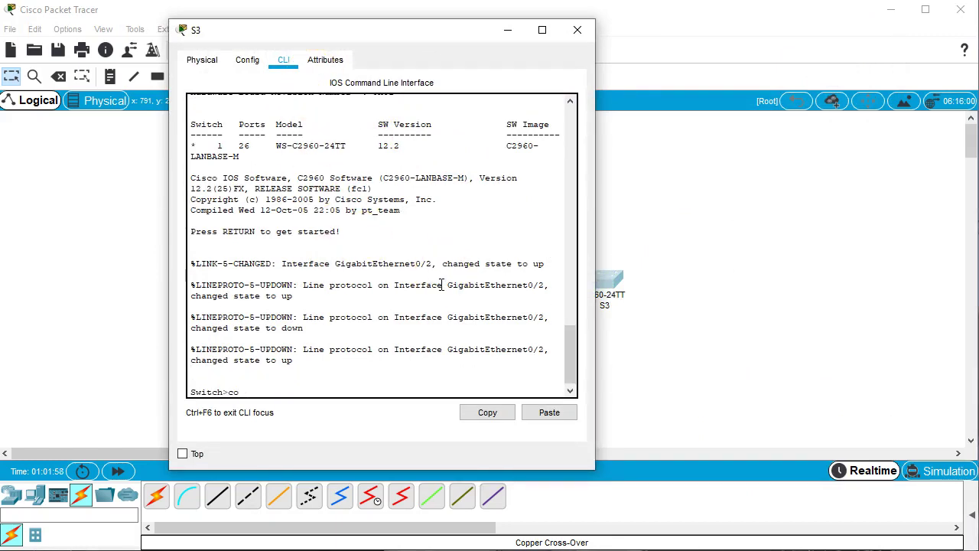
text(enable)
key(Return)
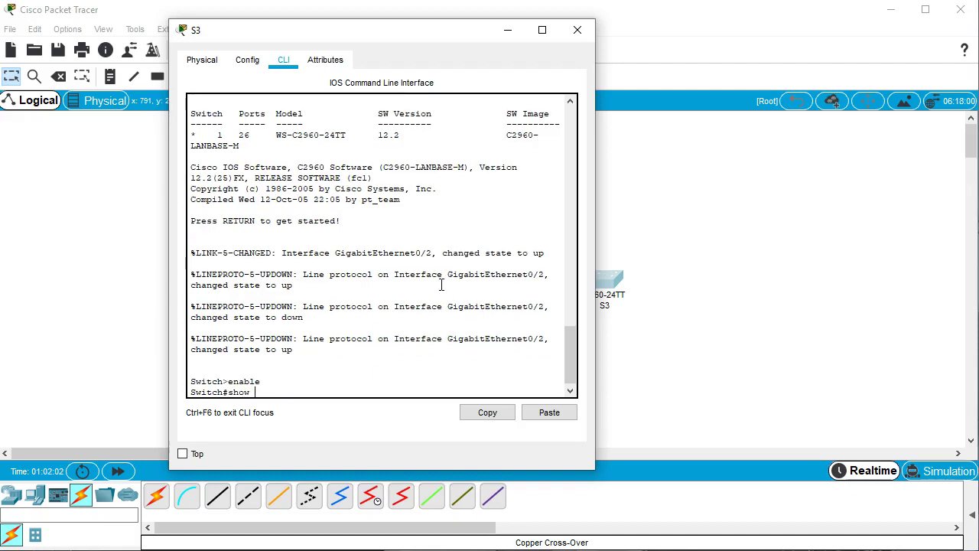
Run show int g0/2 on S3 to check the interface status.
drag(422, 34, 331, 37)
text(show int )
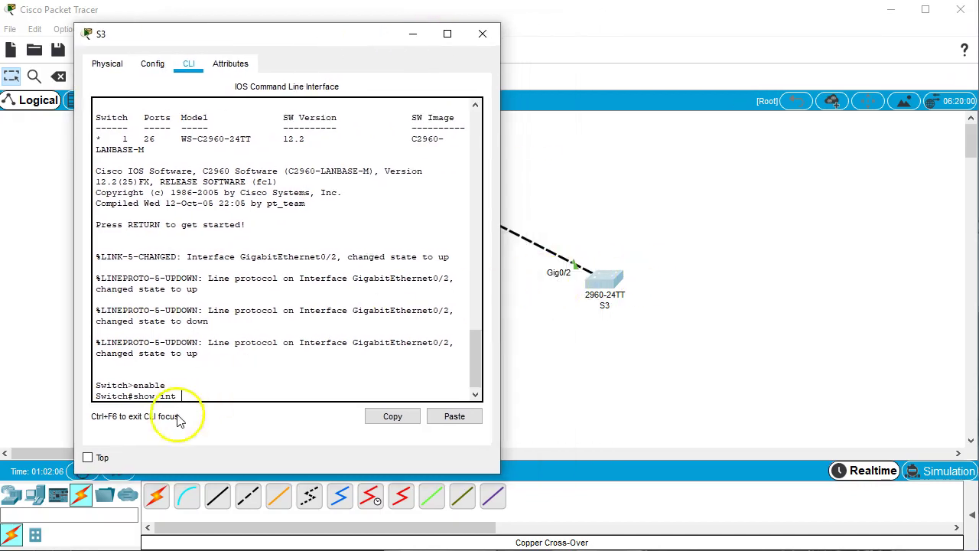
text(g0)
click(219, 390)
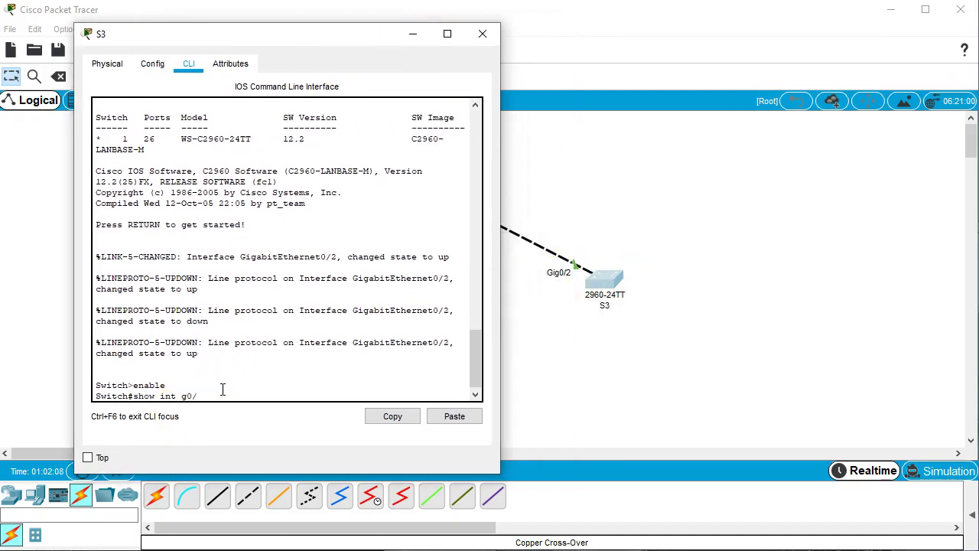
text(/2)
key(Return)
key(q)
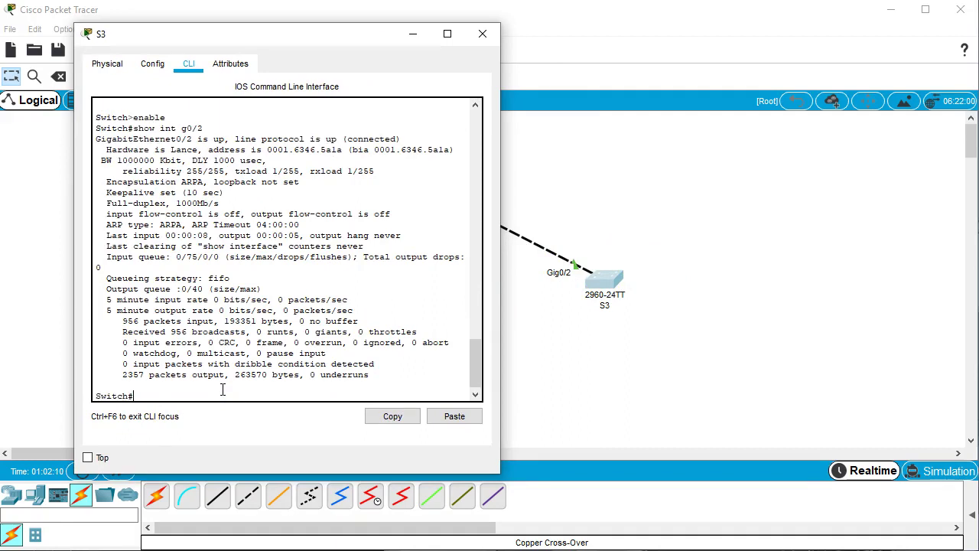
Show S3 Gig0/2's switchport details: administrative dynamic auto, operational trunk.
key(Up)
text(sw)
key(Tab)
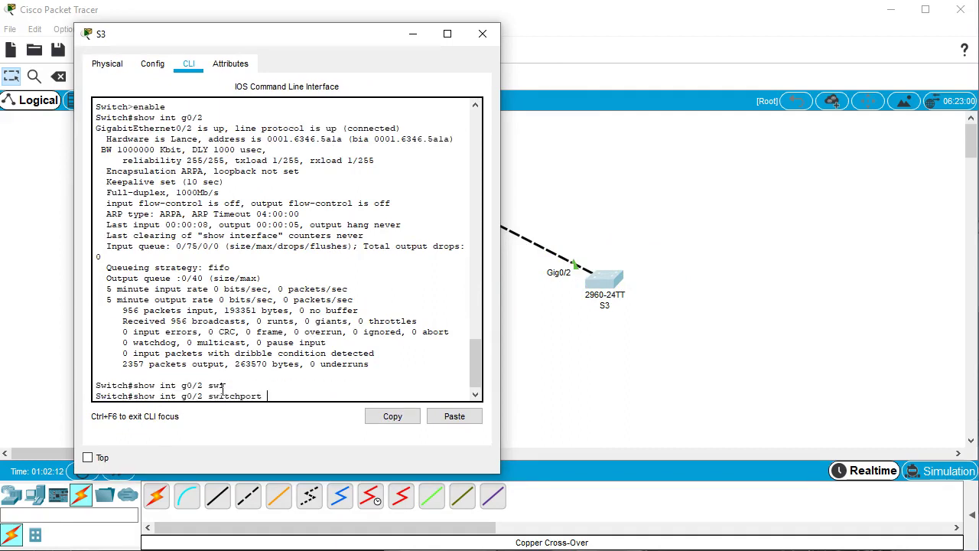
key(Return)
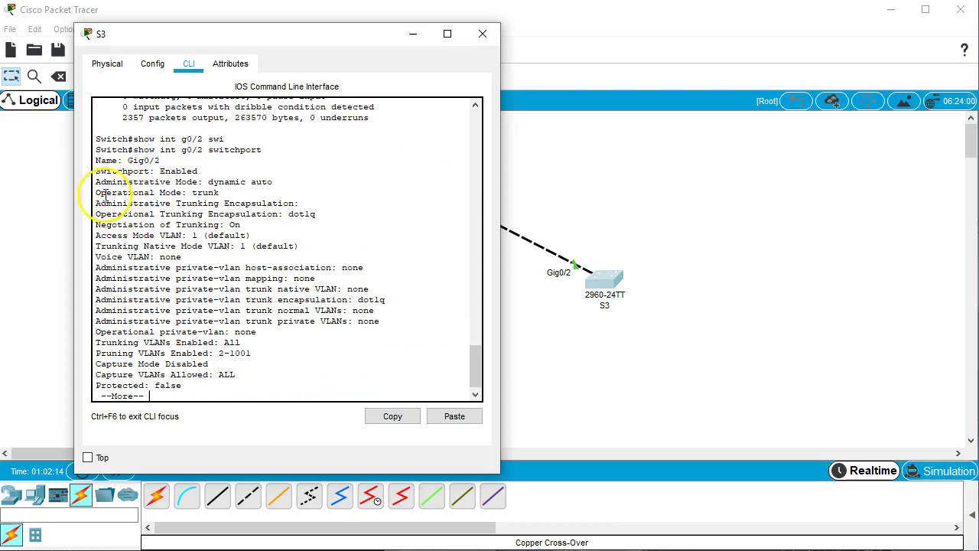
drag(95, 192, 227, 192)
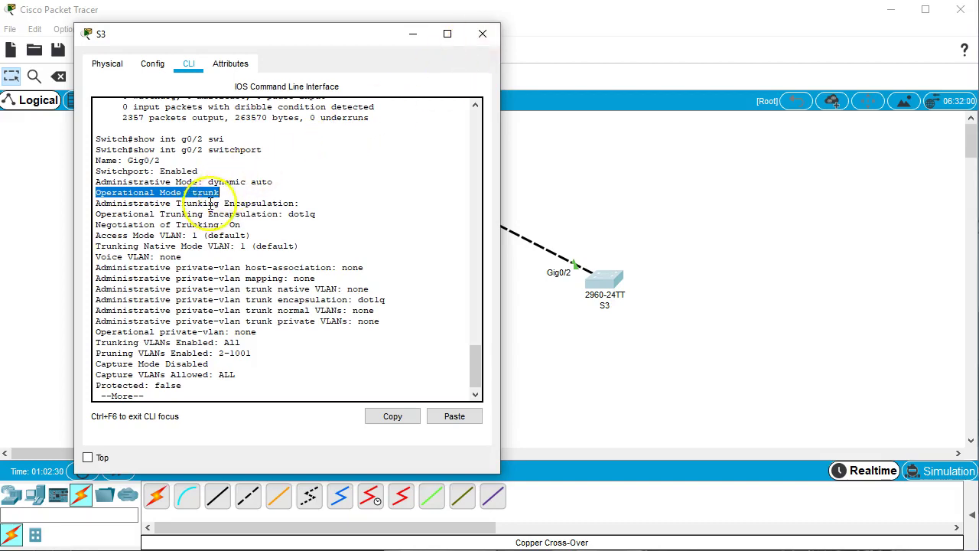
mouse_move(210, 181)
mouse_down()
mouse_move(276, 182)
mouse_move(208, 187)
mouse_up()
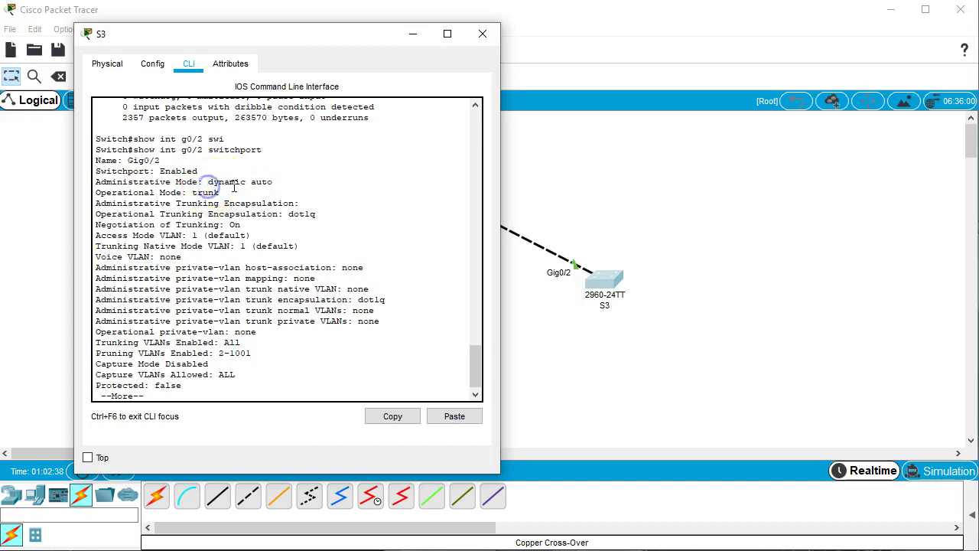
Close S3's window and open S1's CLI beside the topology.
click(479, 36)
click(450, 200)
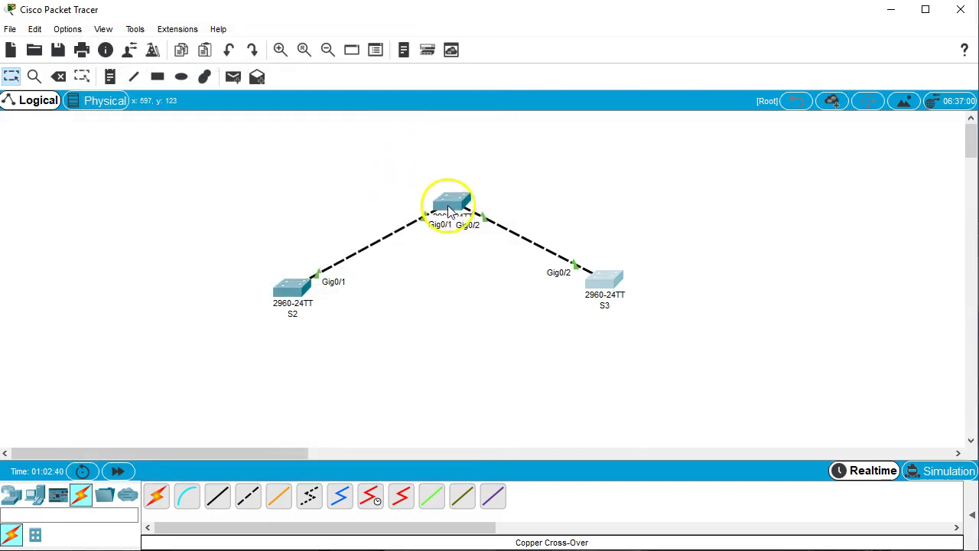
click(413, 301)
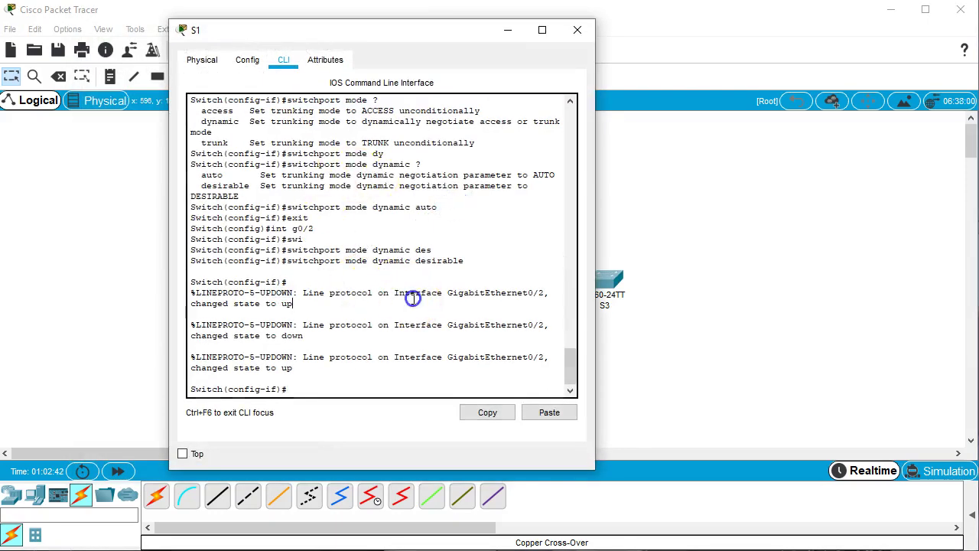
drag(387, 40, 764, 51)
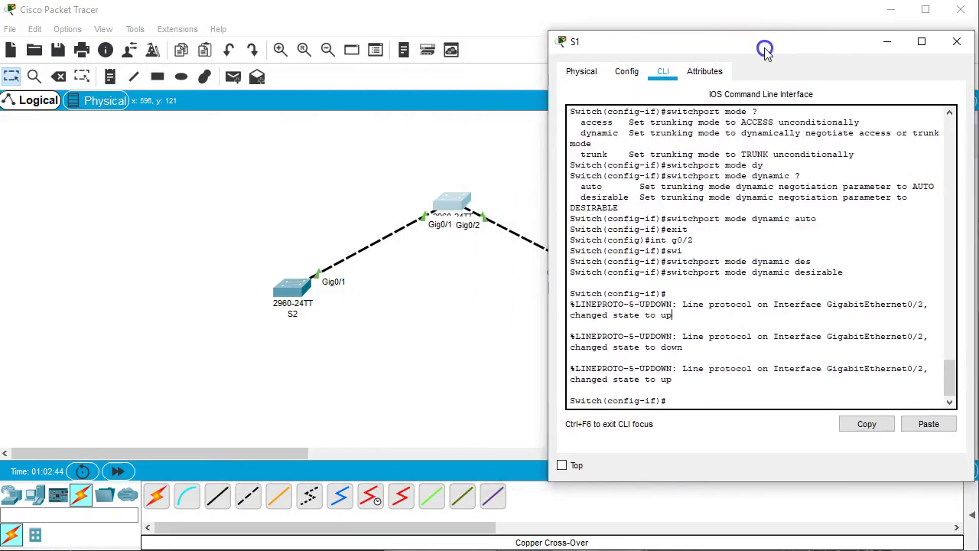
click(841, 262)
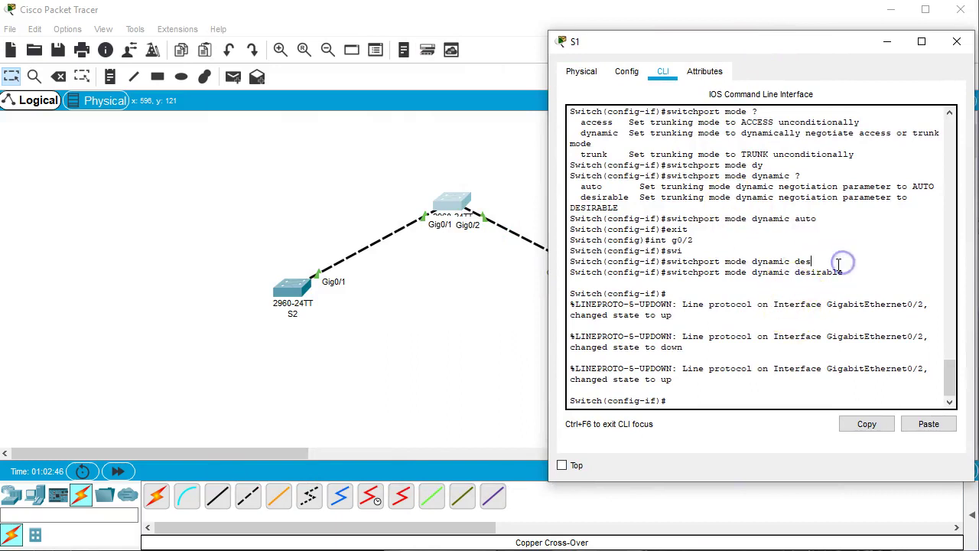
Set S1 interface range Gig0/1-2 to dynamic desirable, close it, and fast-forward time.
key(Return)
key(Return)
key(Return)
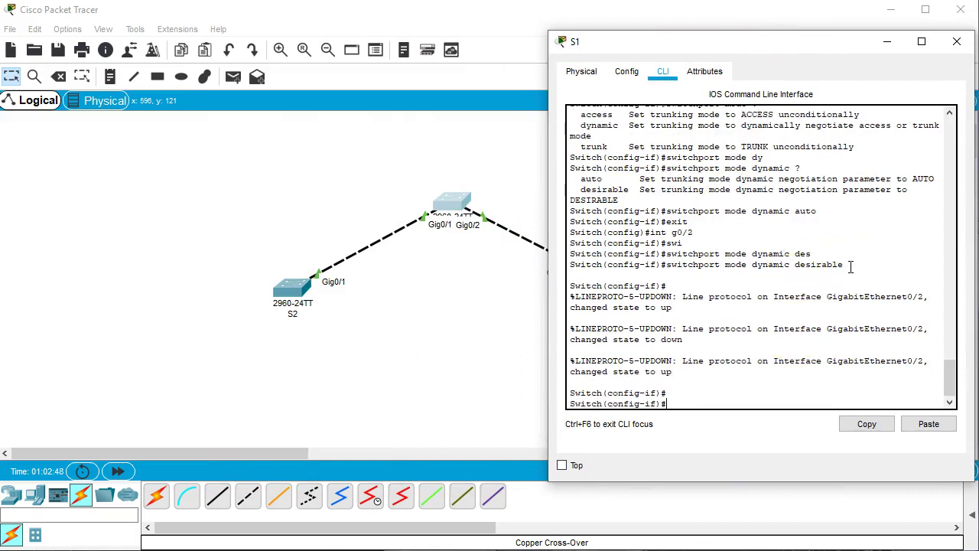
key(Return)
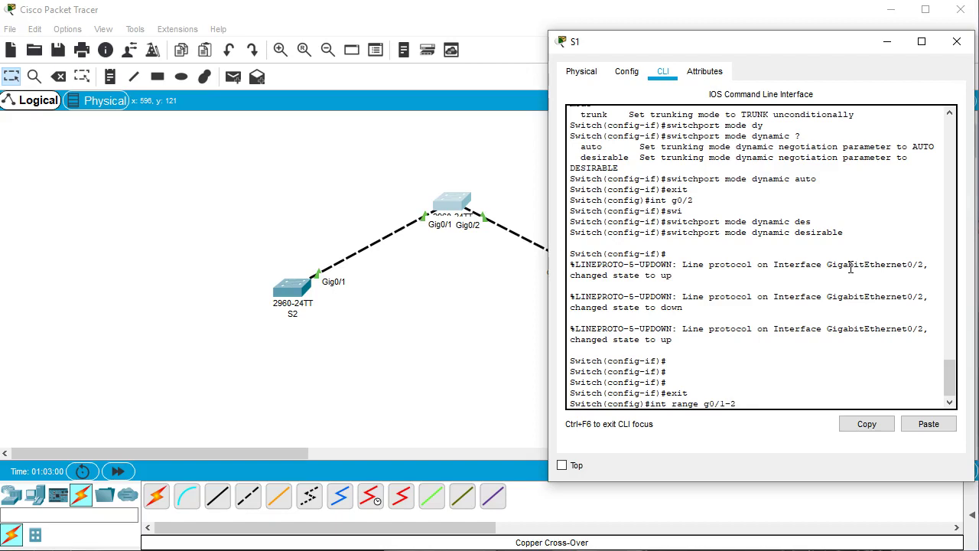
key(Return)
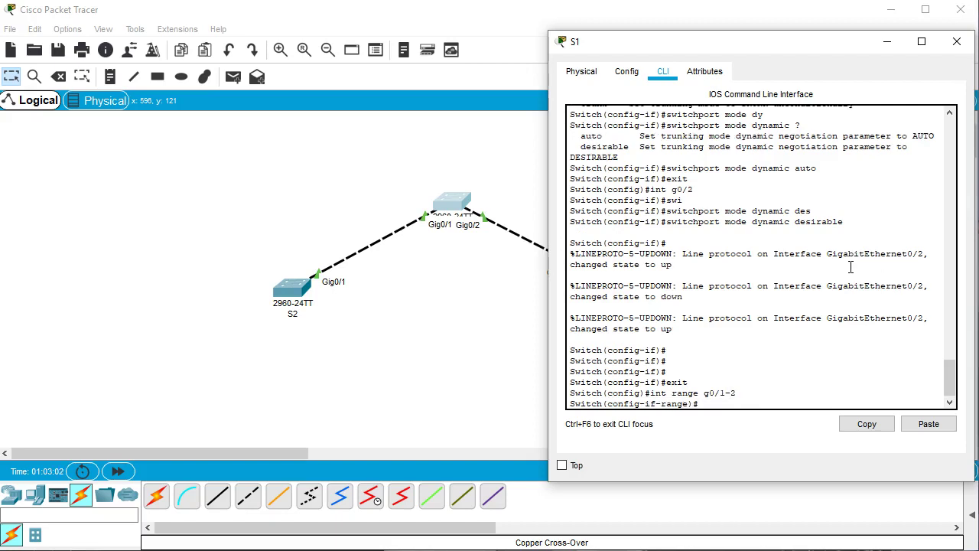
text(swi)
key(Tab)
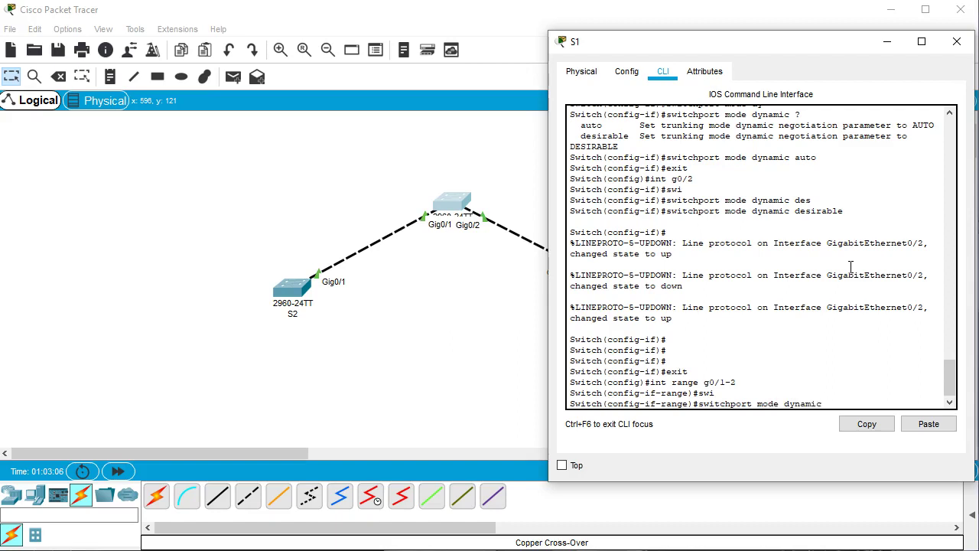
text(mode dynamic desi)
key(Tab)
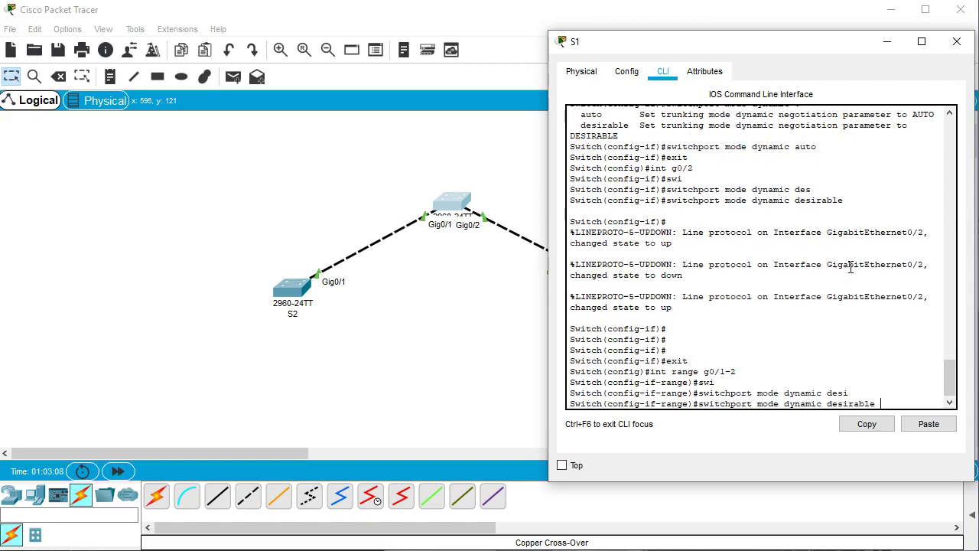
key(Return)
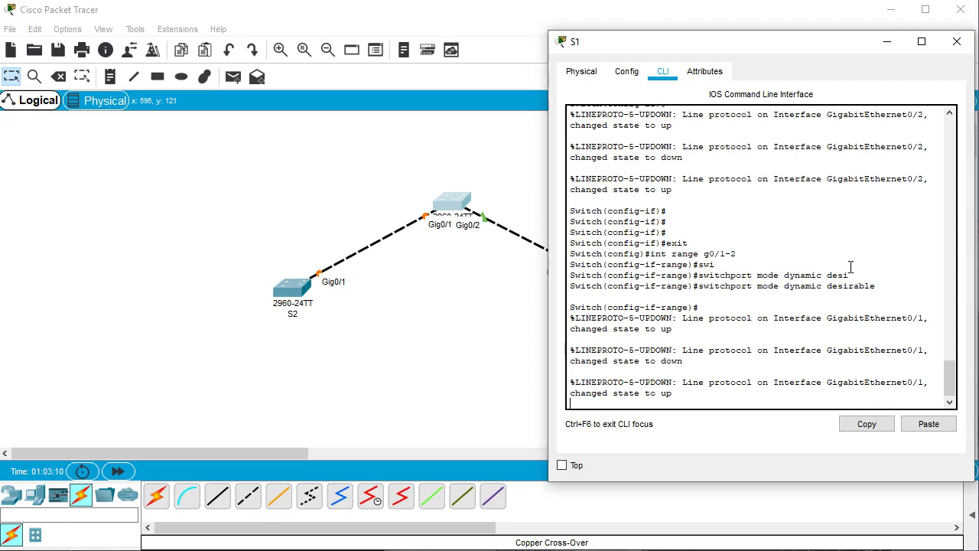
key(Return)
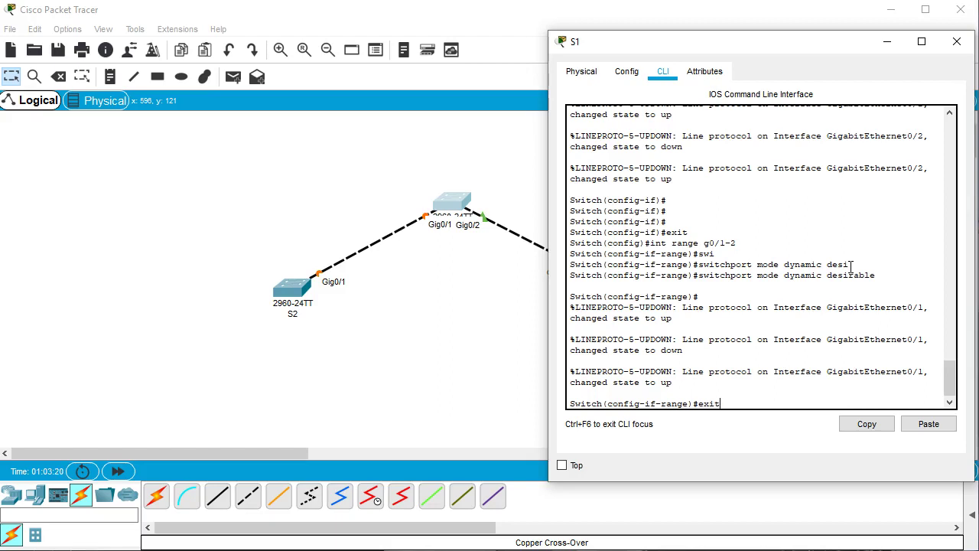
key(Return)
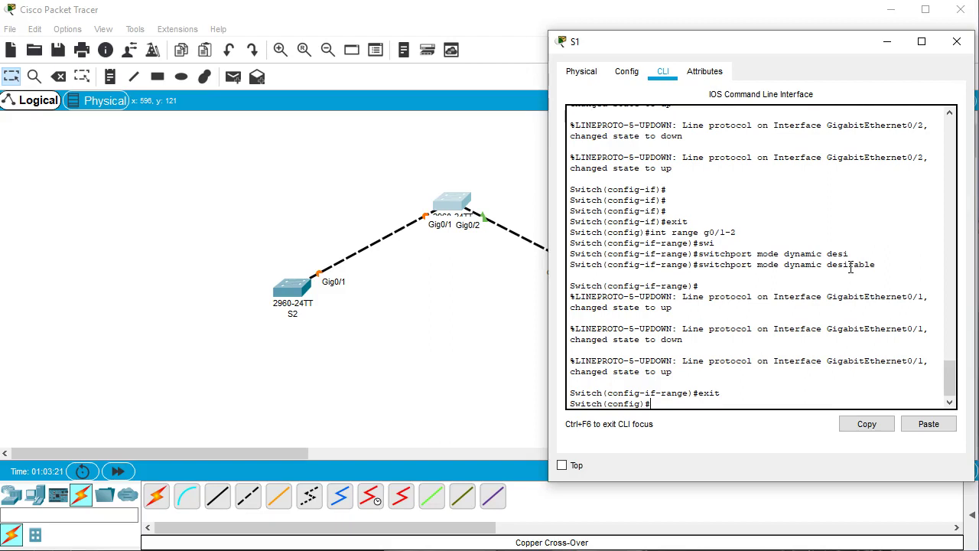
click(956, 41)
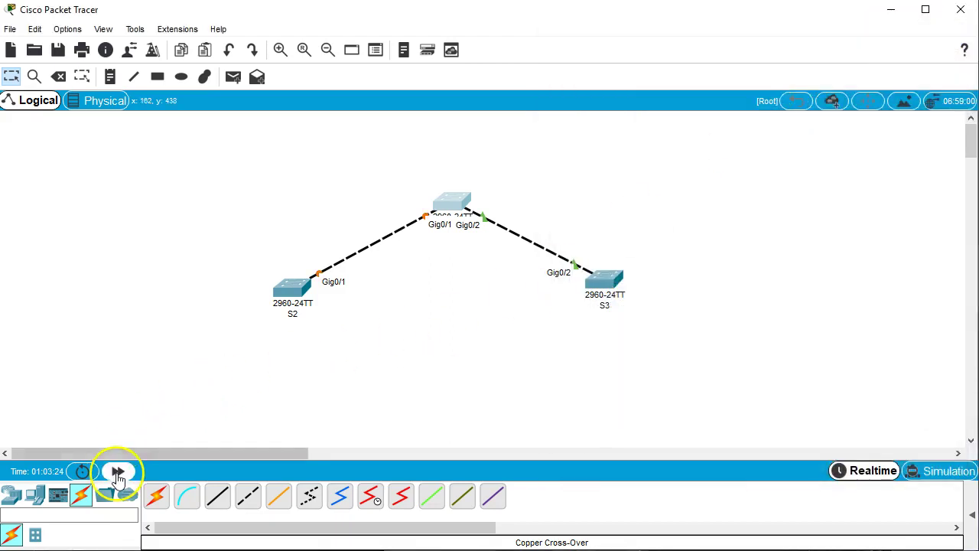
click(118, 470)
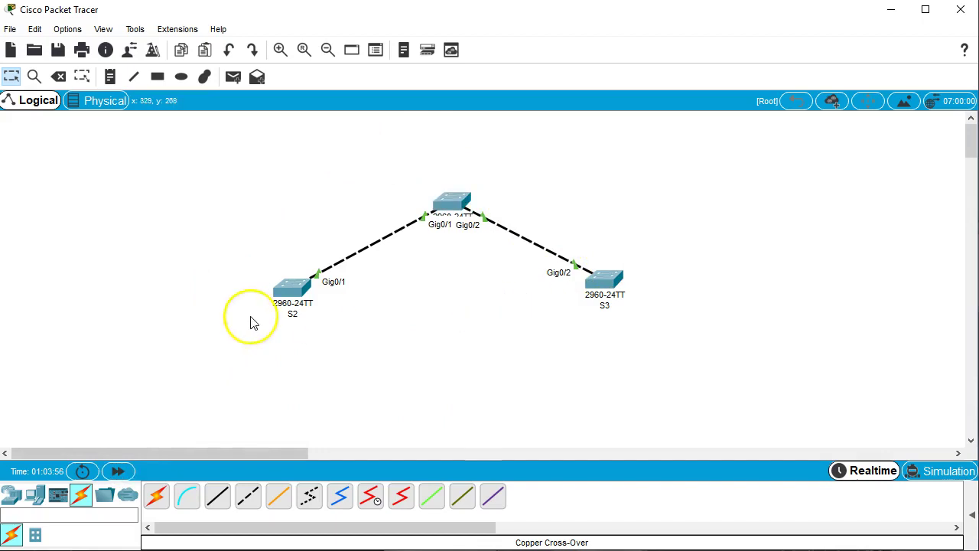
click(280, 289)
click(404, 265)
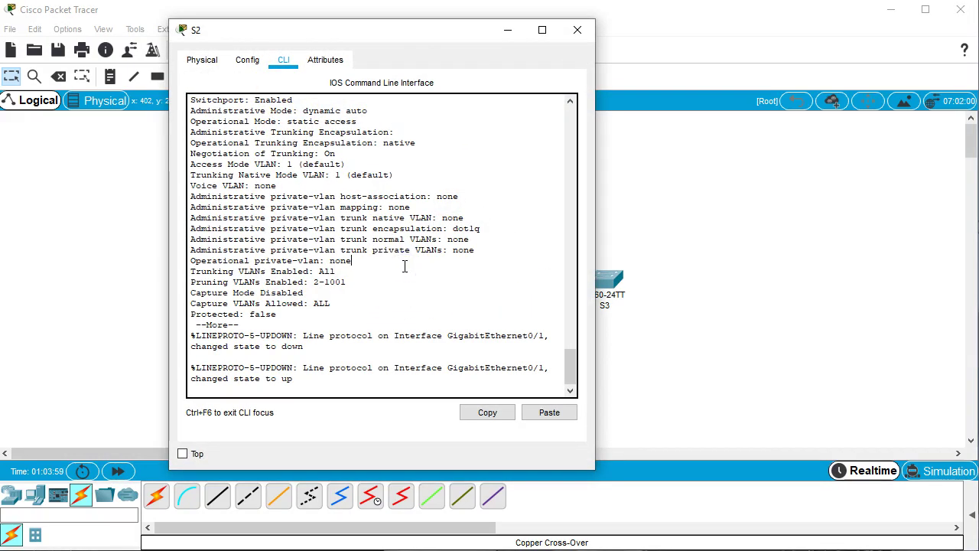
key(Return)
key(Return)
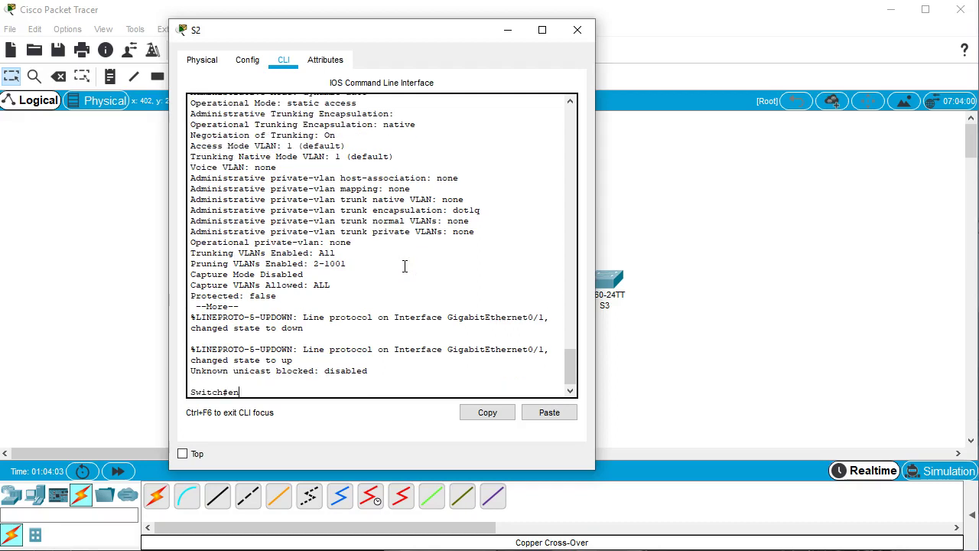
key(Up)
key(Return)
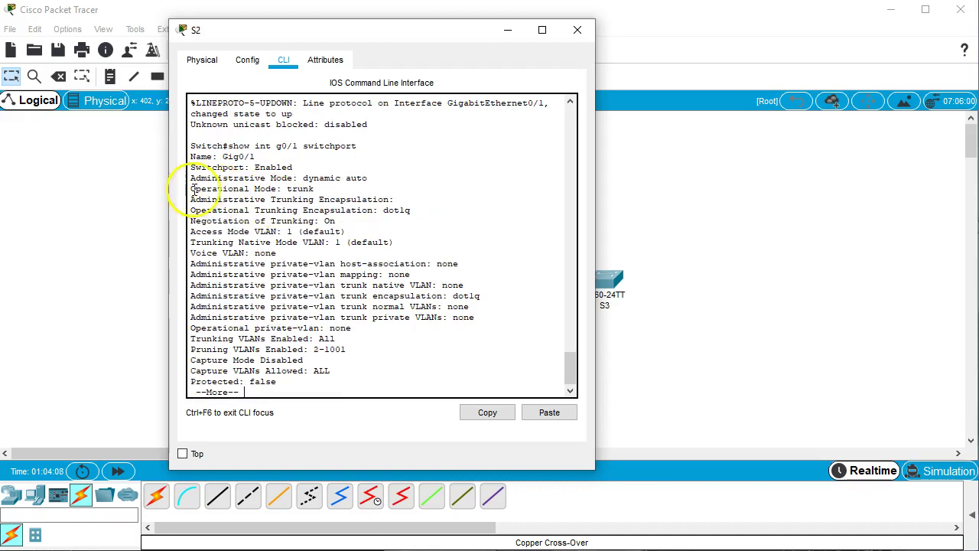
drag(189, 189, 322, 193)
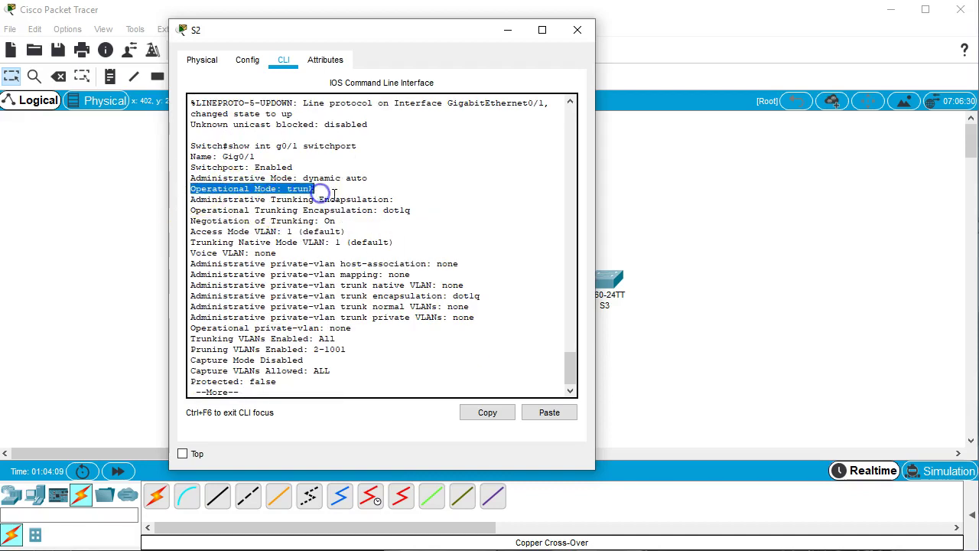
click(576, 29)
click(606, 283)
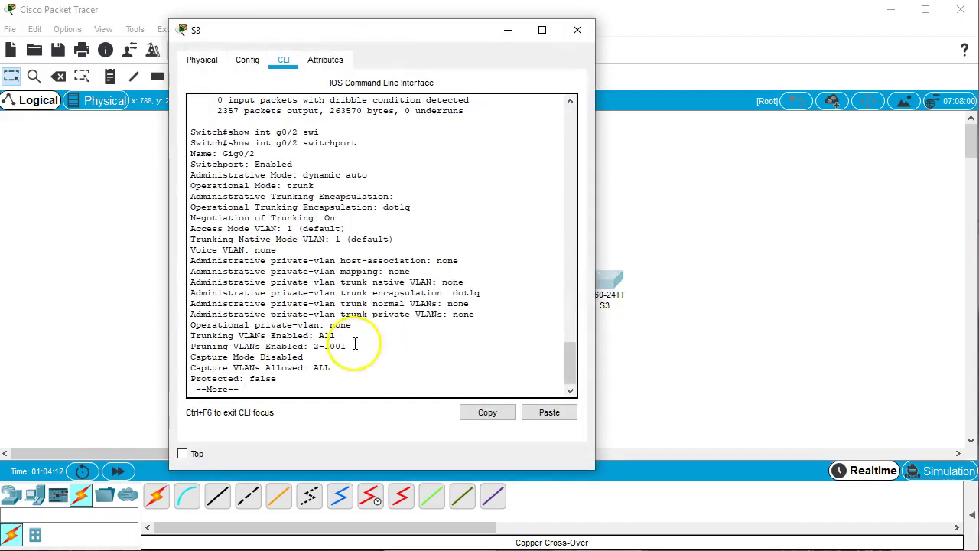
key(Return)
key(Up)
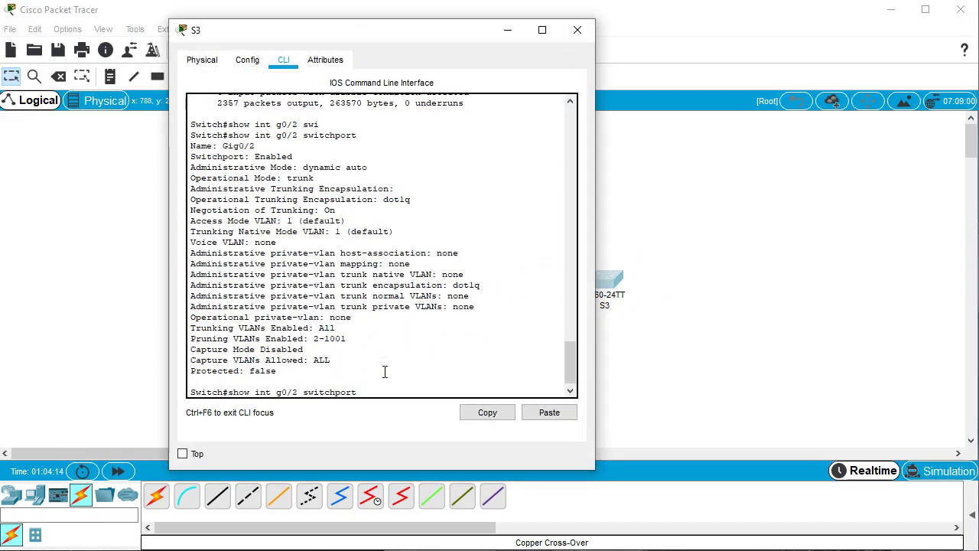
key(Return)
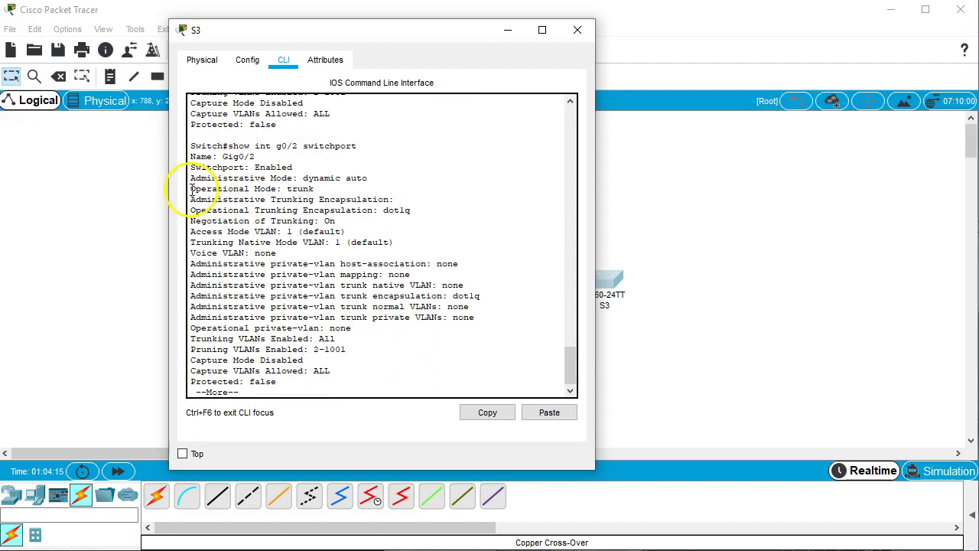
drag(190, 189, 345, 192)
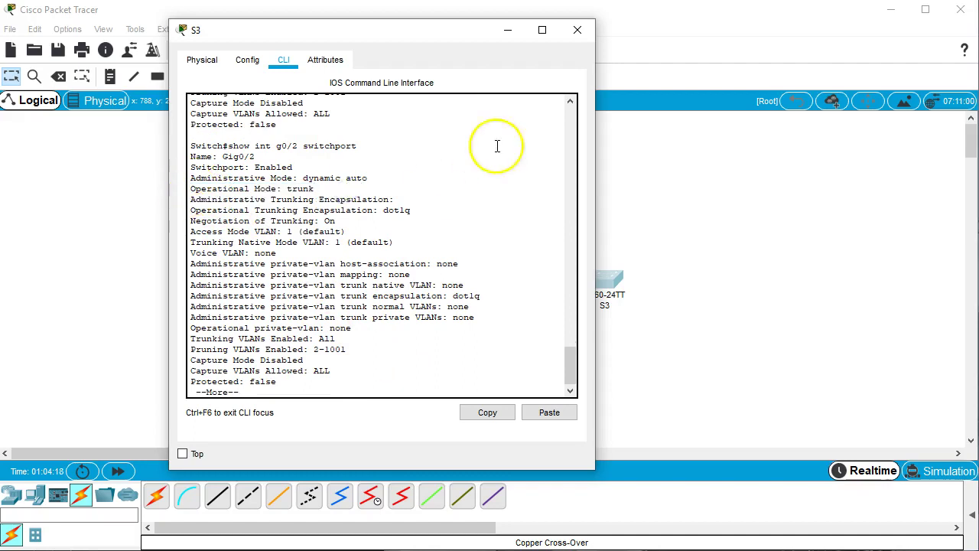
click(576, 29)
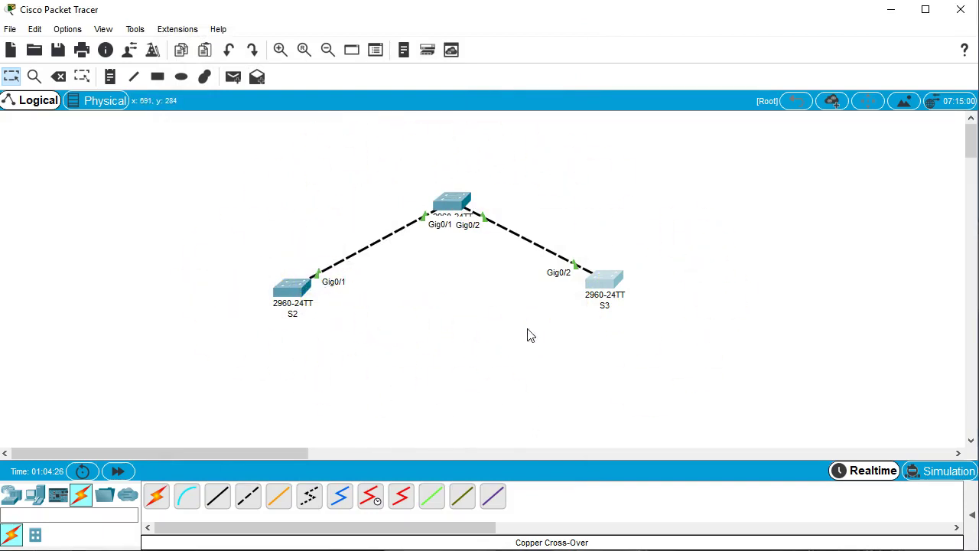
mouse_move(531, 335)
mouse_down()
mouse_move(498, 297)
mouse_move(451, 155)
mouse_move(502, 181)
mouse_move(410, 229)
mouse_up()
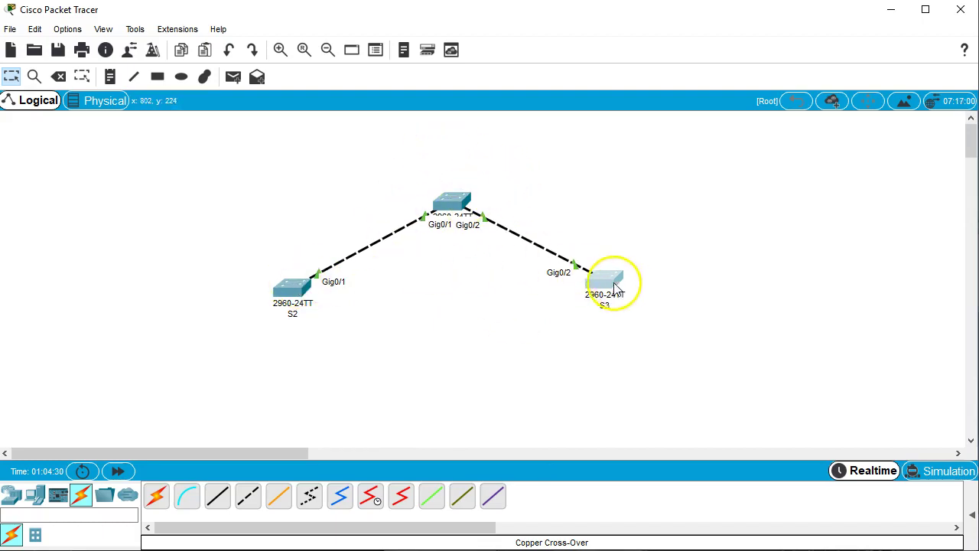
click(474, 295)
mouse_move(295, 303)
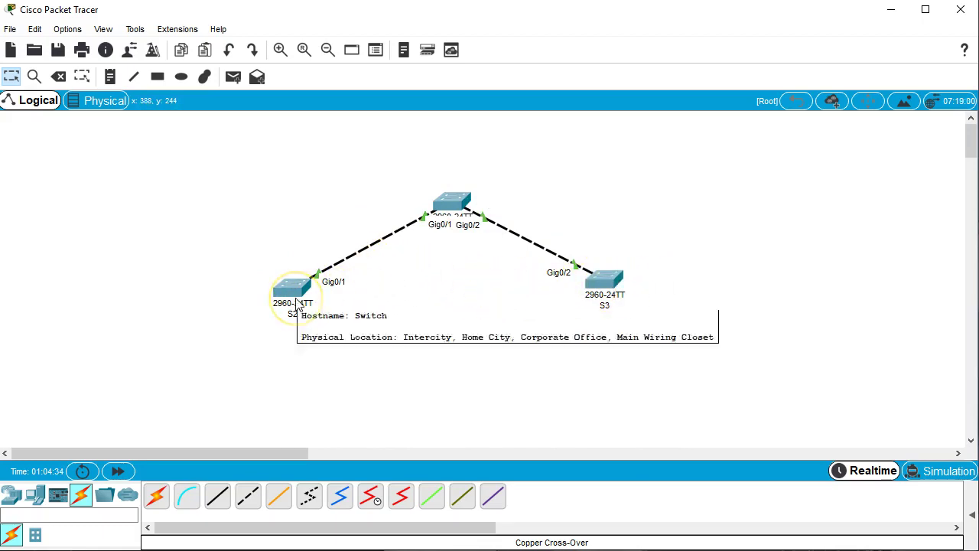